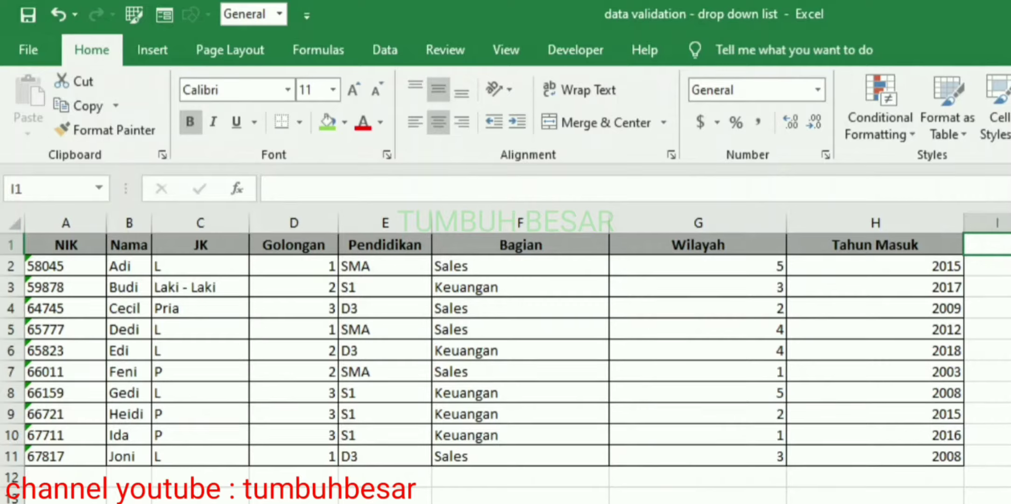
Compare the gender entries in cells C2 to C4 of the JK column.
left_click(217, 266)
left_click(212, 286)
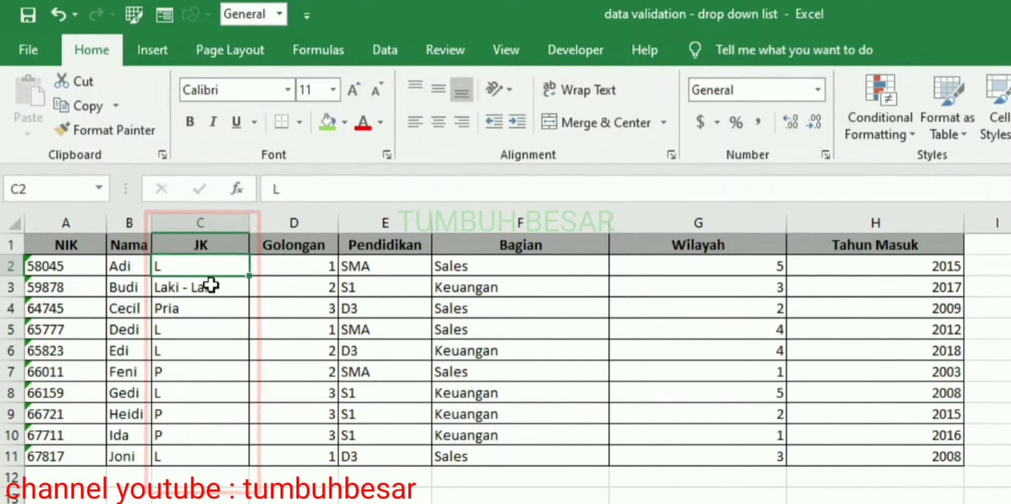
left_click(202, 303)
left_click(209, 270)
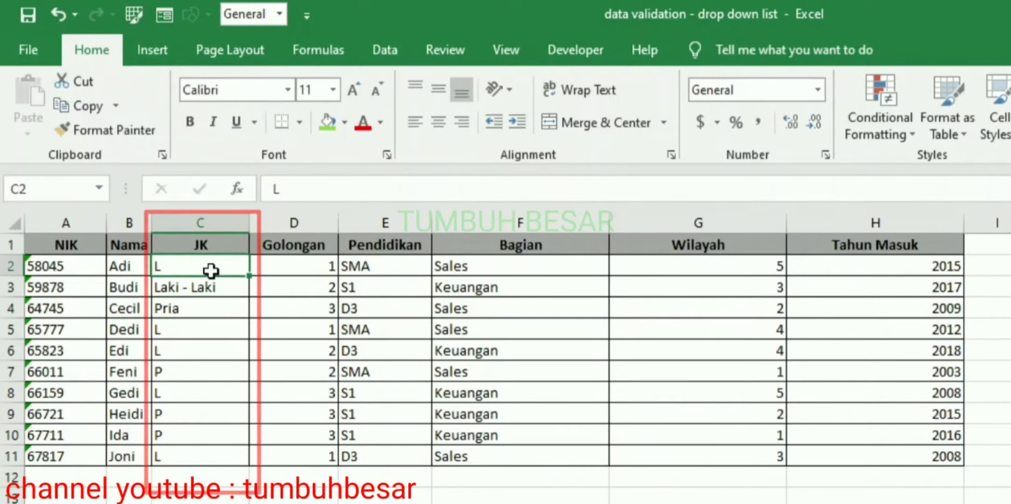
left_click(204, 286)
left_click(195, 309)
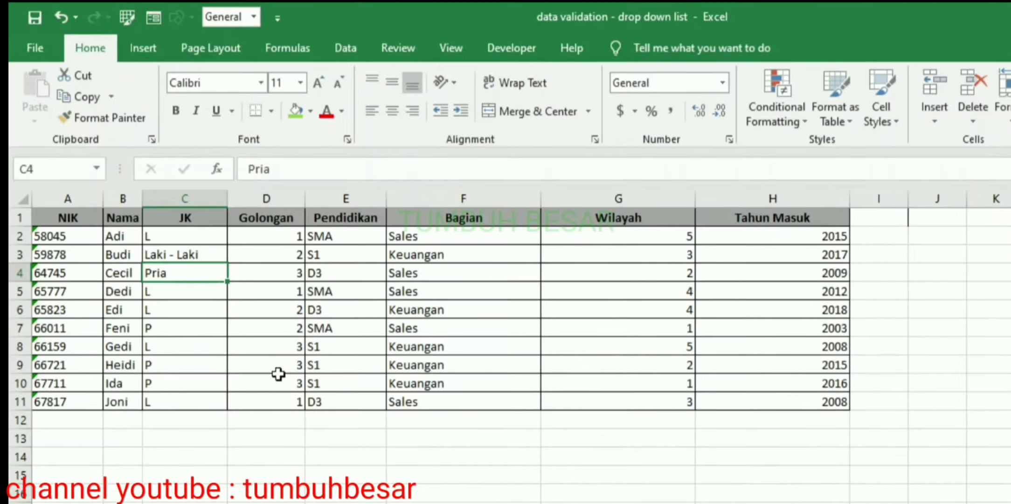
Add a new column header "Hadiah" in cell I1, beside Tahun Masuk.
left_click(881, 218)
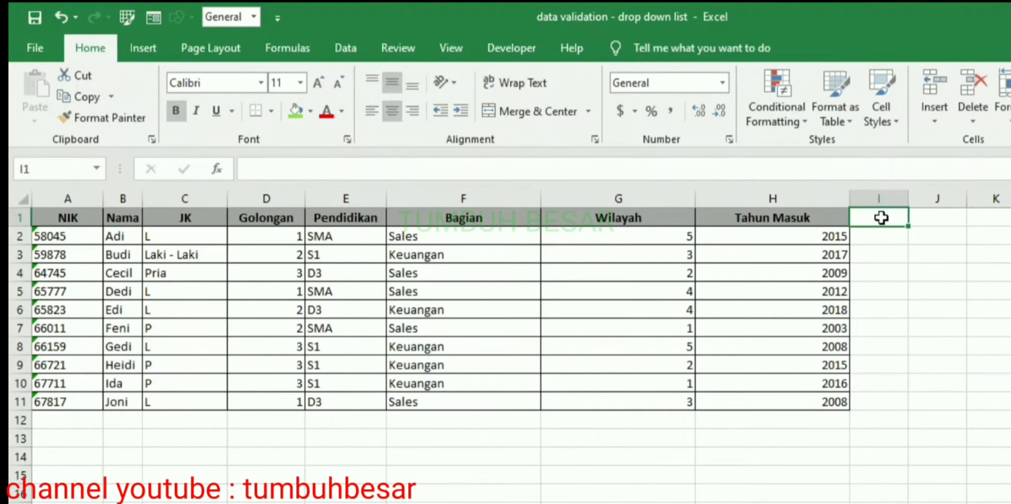
type("Hadiah")
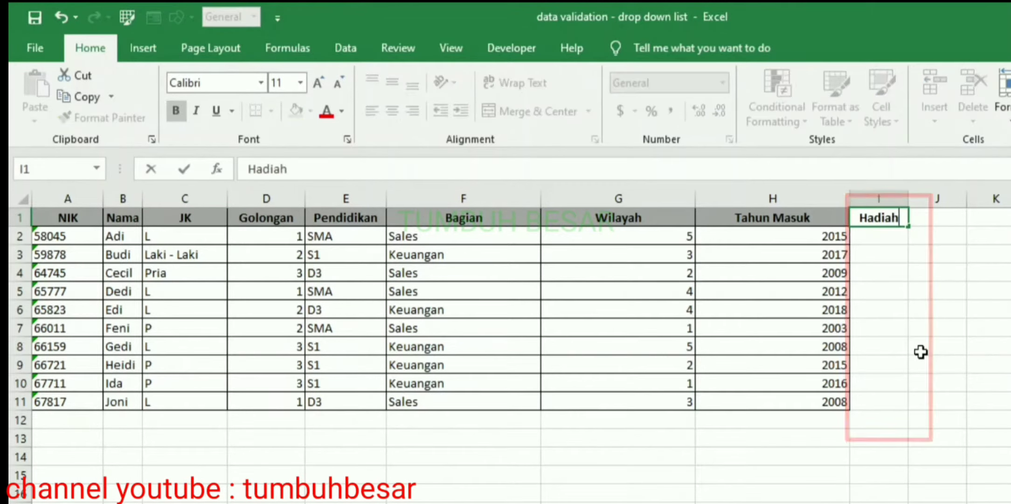
key("Return")
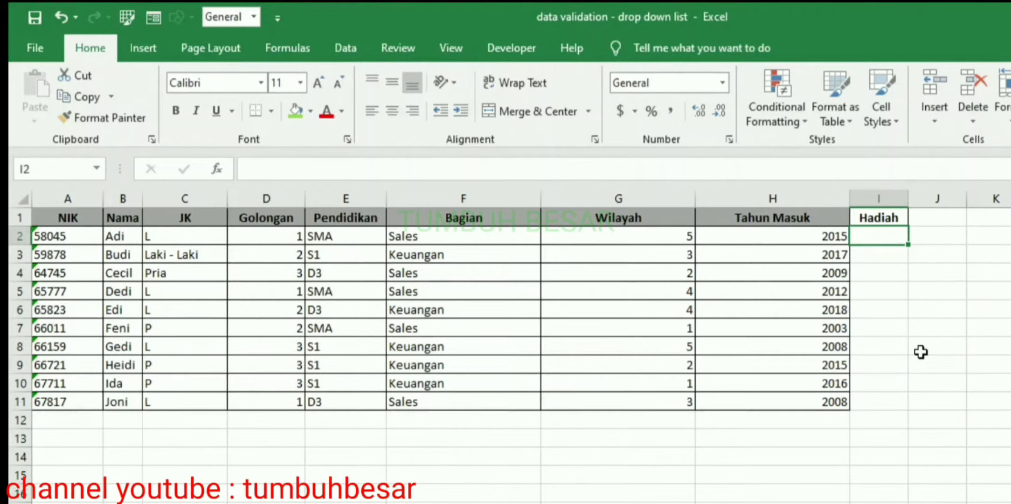
Enter the formula =IF(C2="L","Bola","Boneka") in cell I2.
type("=if(")
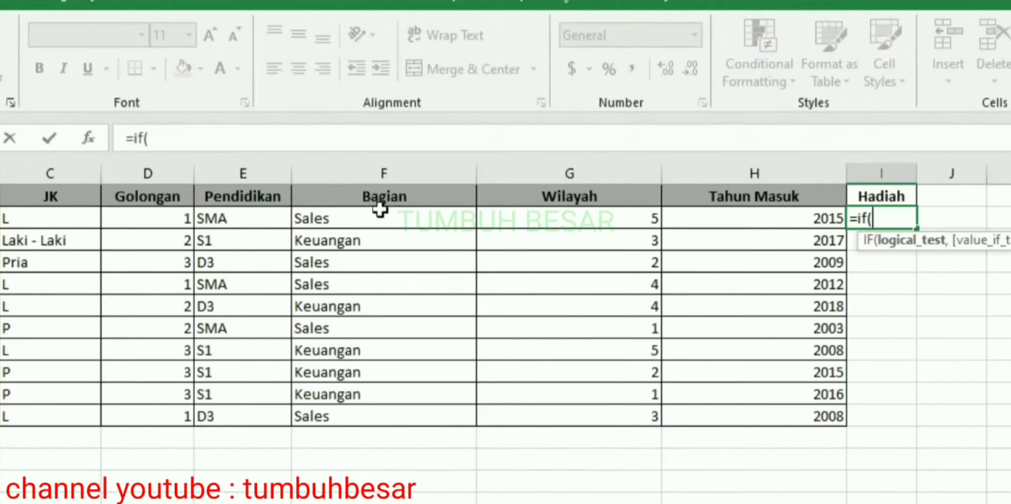
left_click(70, 219)
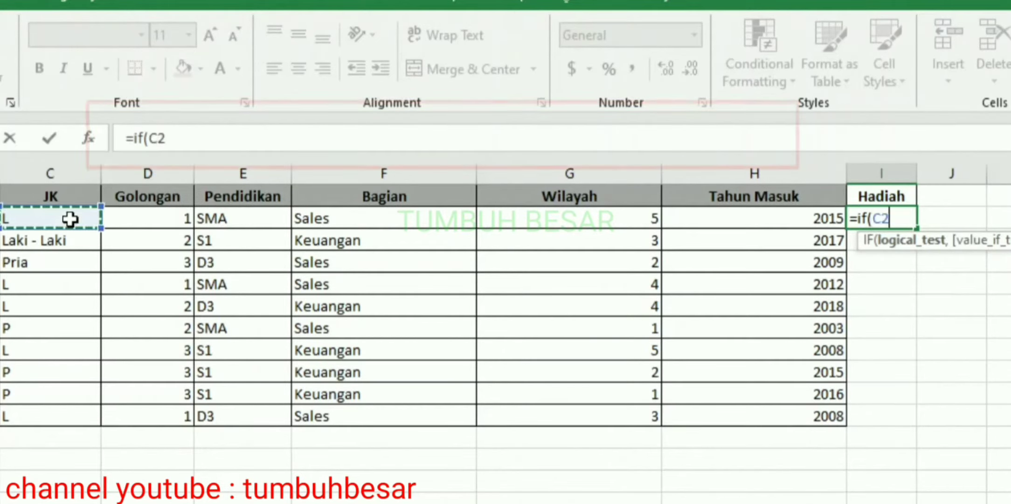
type("=")
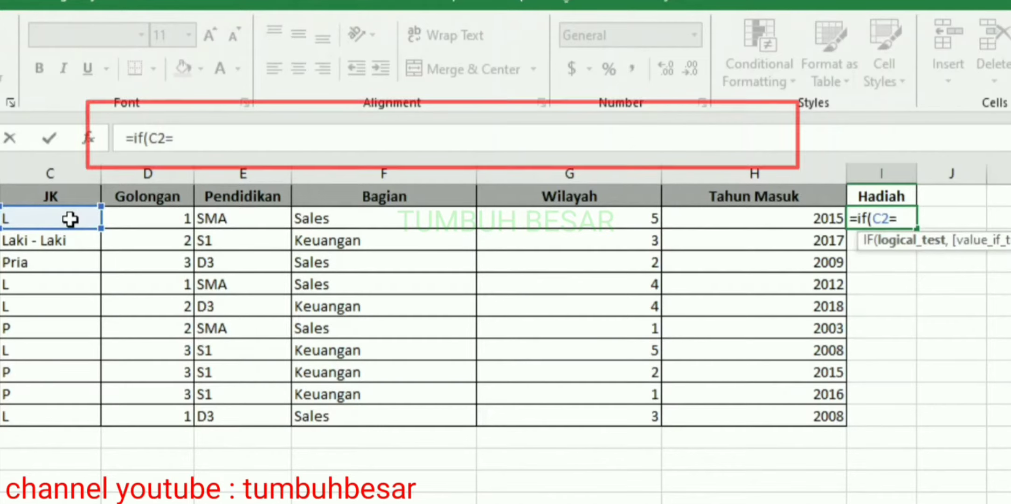
type("\"L")
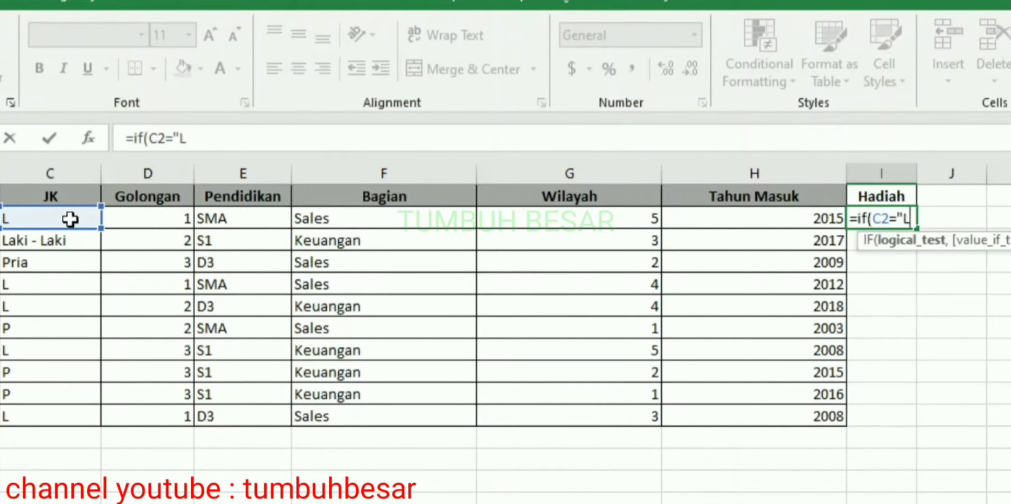
type("\",B")
key("BackSpace")
type("\"BOla\"")
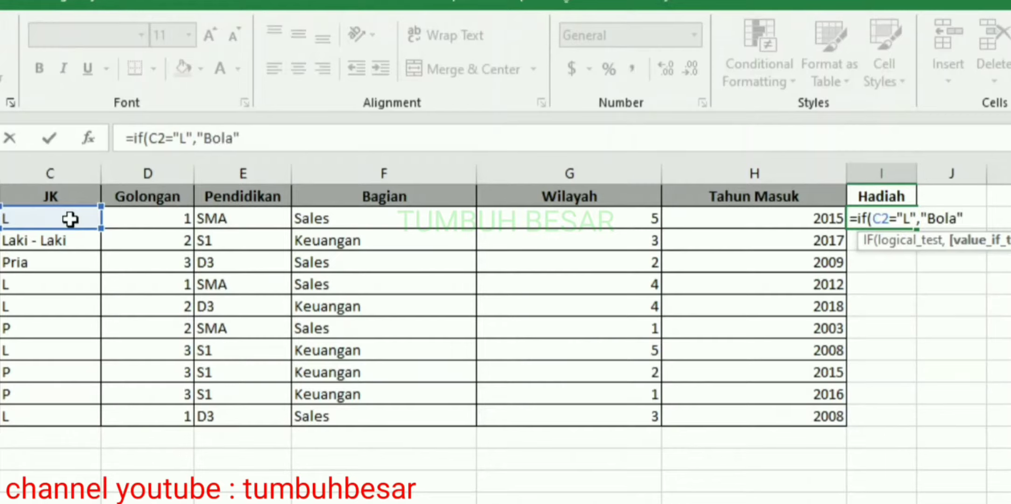
type(",")
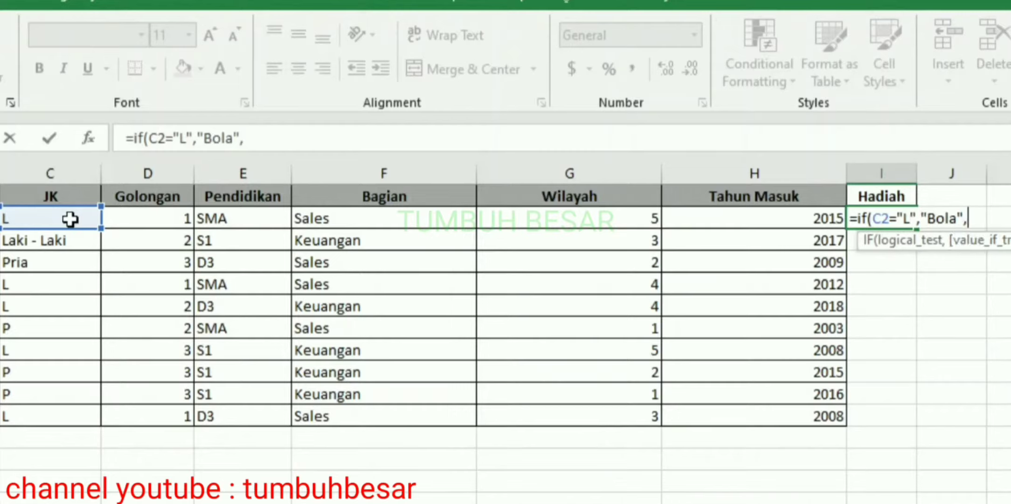
type("\"Boneka")
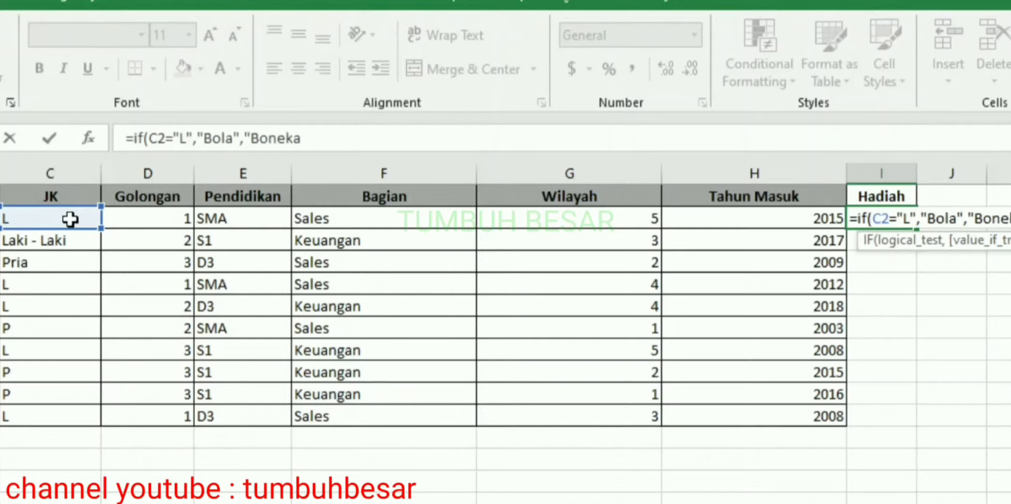
type("\")")
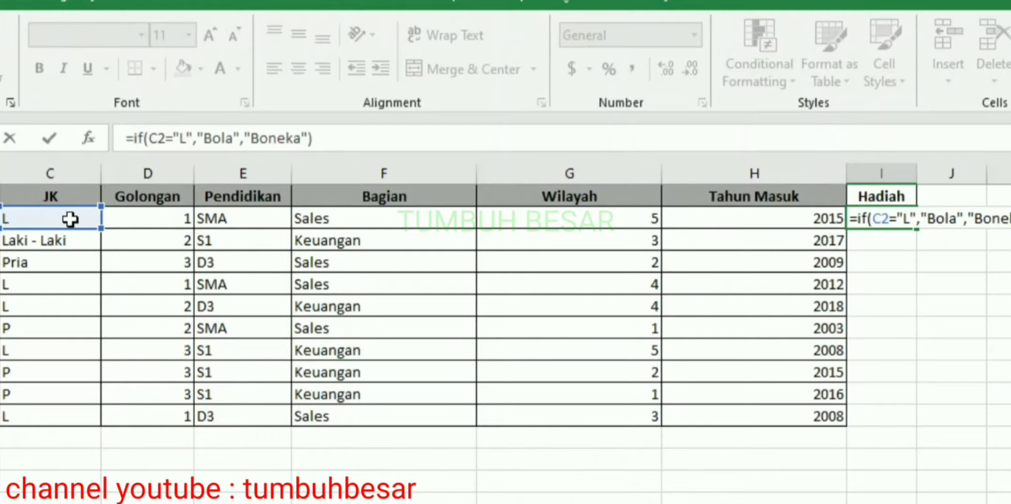
key("Return")
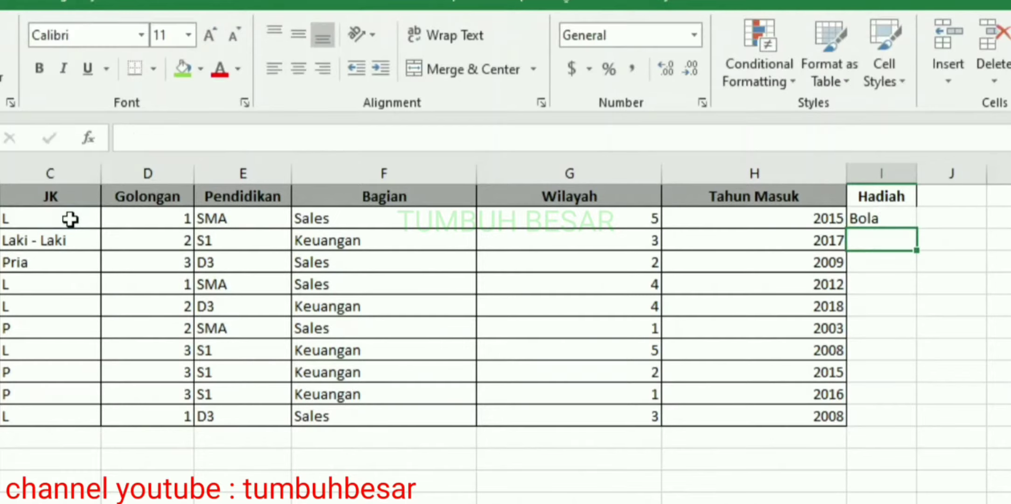
Fill the Hadiah formula from I2 down to I4 and check I3 against the JK entry in C3.
key("Up")
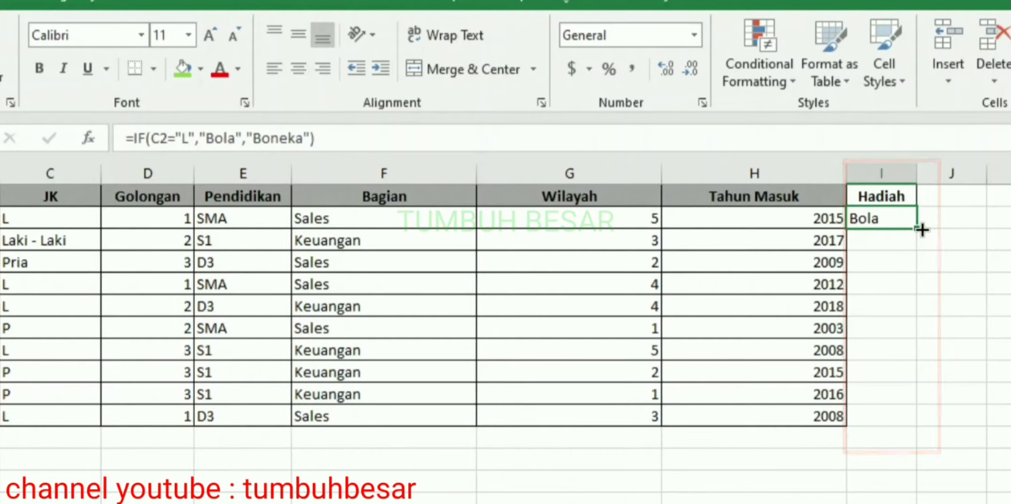
left_click_drag(918, 229, 915, 272)
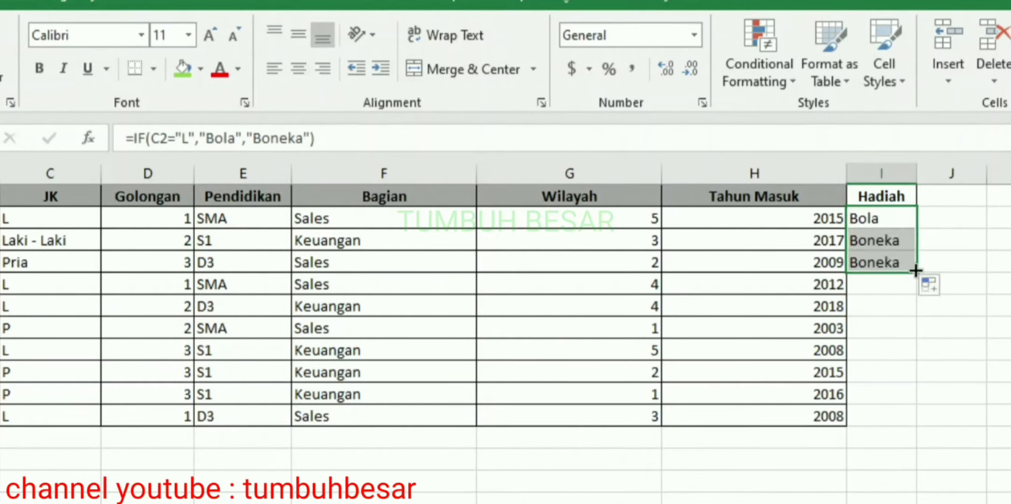
left_click(876, 235)
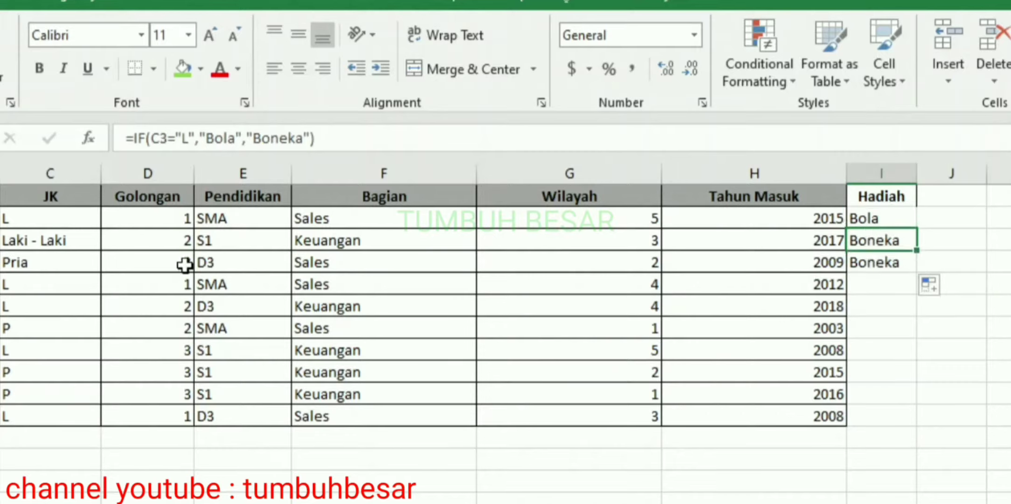
left_click(44, 247)
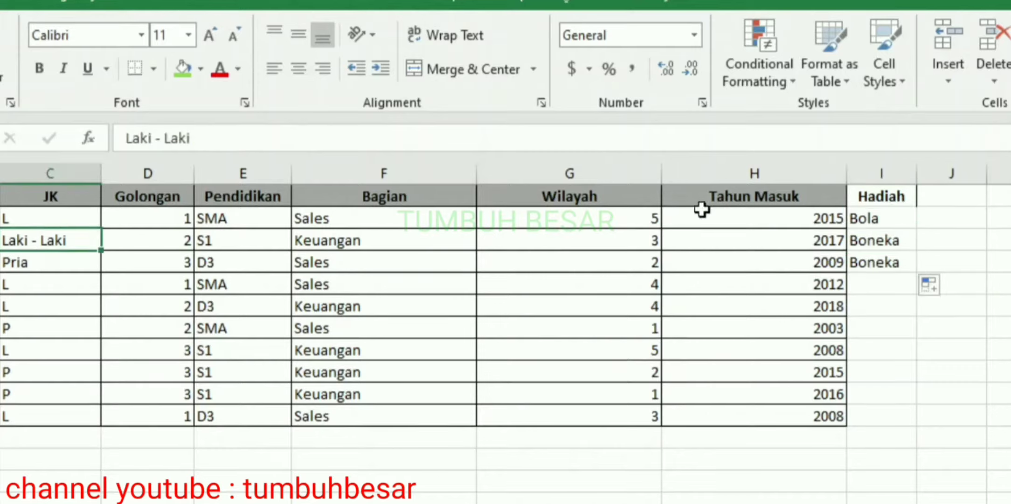
left_click(891, 240)
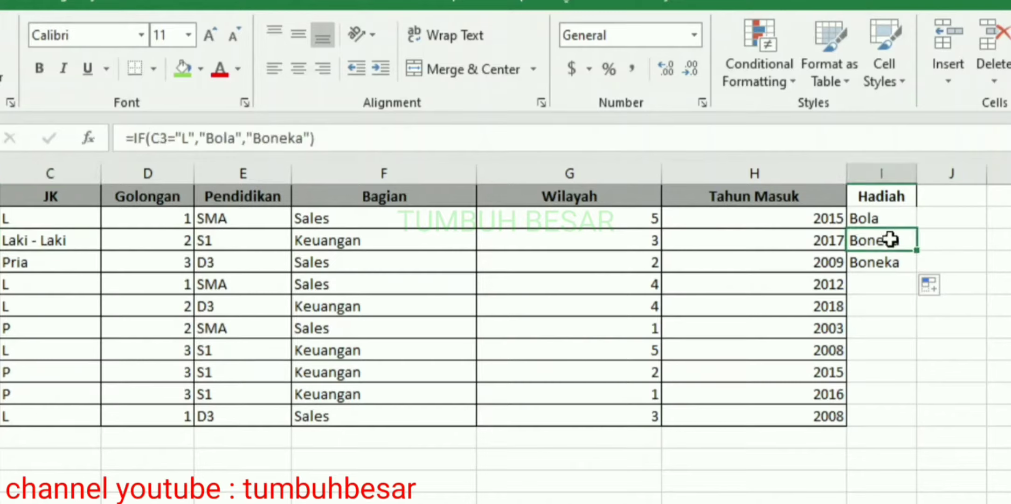
Edit the formula in I2 to start an OR function before the C2="L" test.
left_click(892, 221)
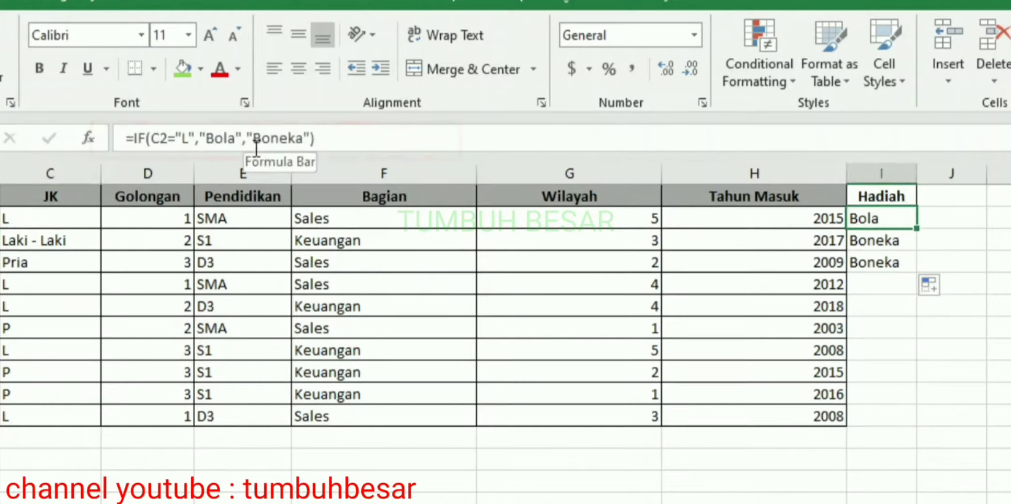
left_click(188, 139)
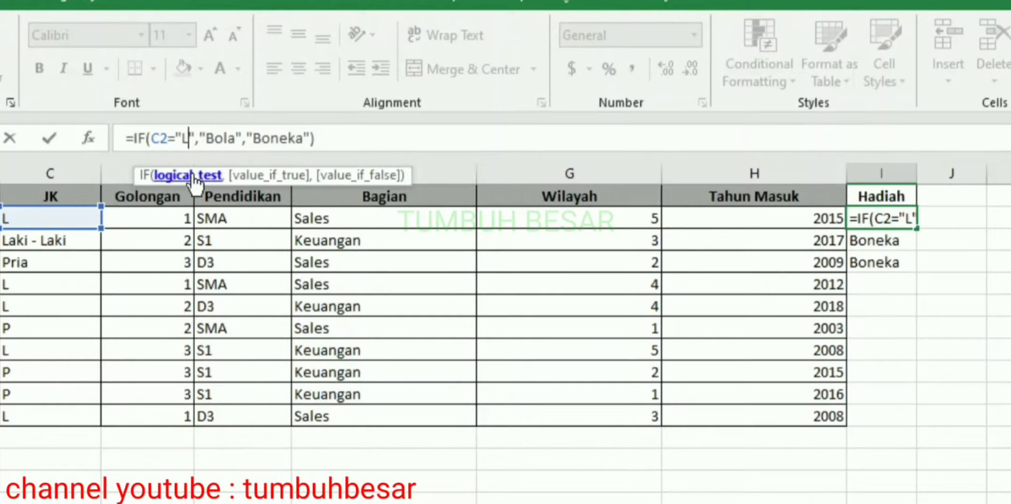
left_click(152, 138)
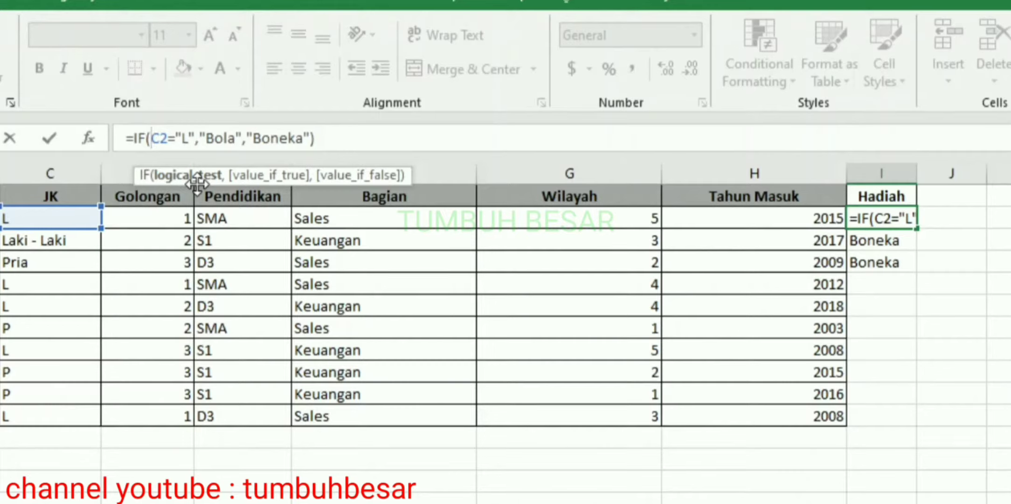
type("OR")
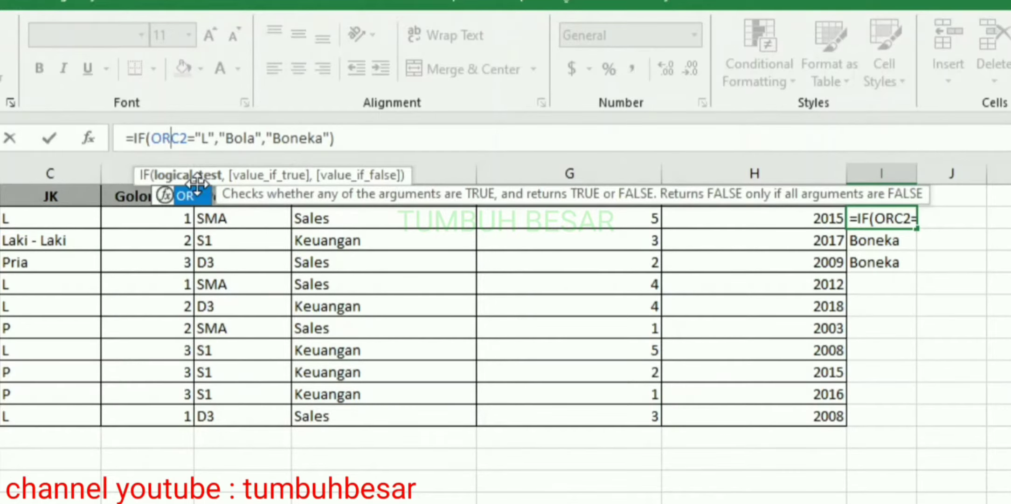
type("(")
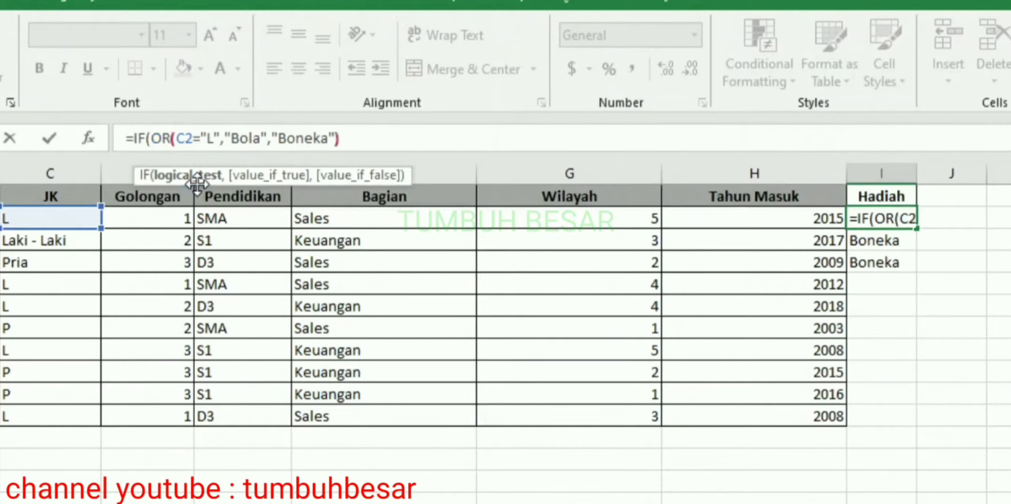
Add C2="Laki - Laki" as the second OR condition in I2, close the OR function and commit the formula.
left_click(221, 138)
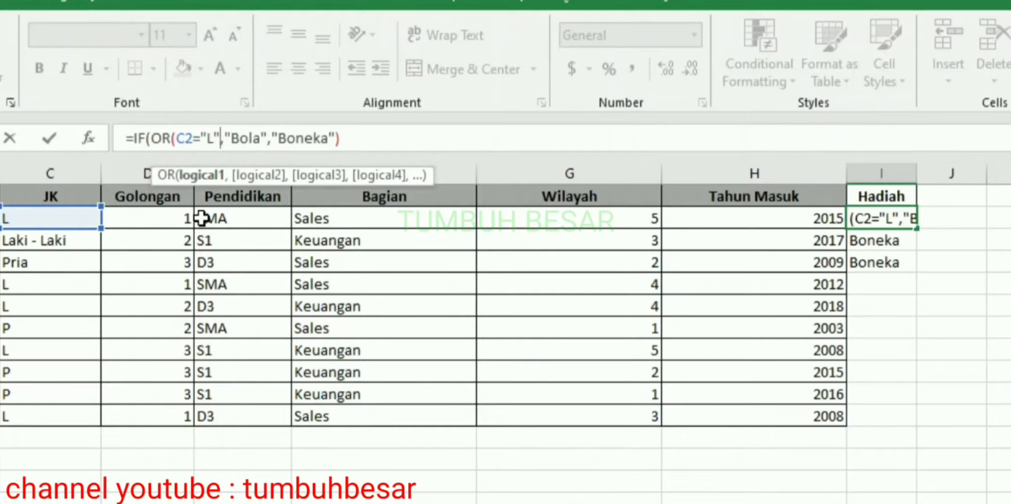
type(",")
type("C2=")
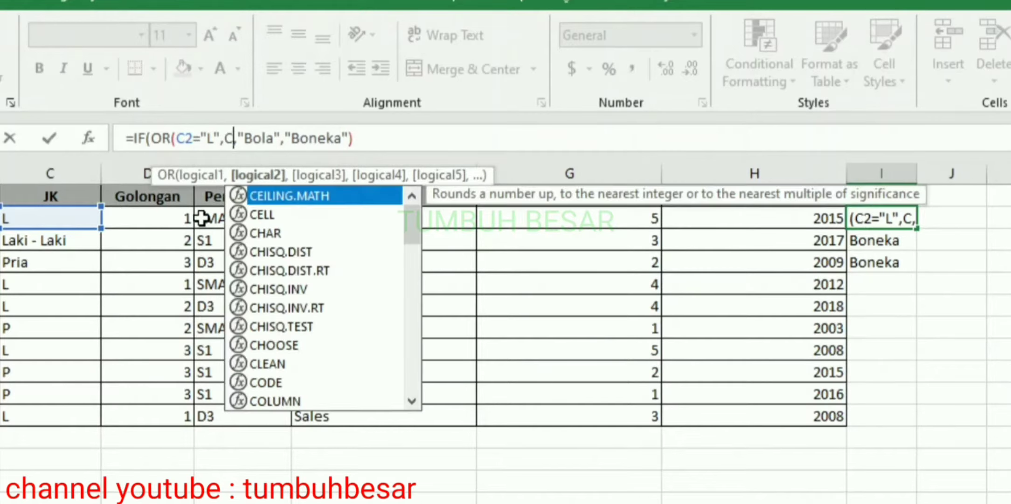
type("\"")
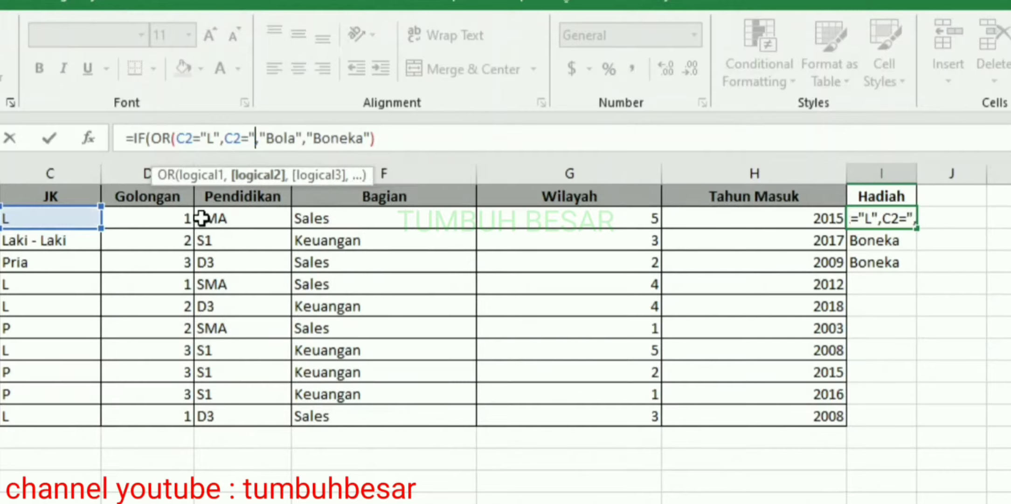
type("Laki")
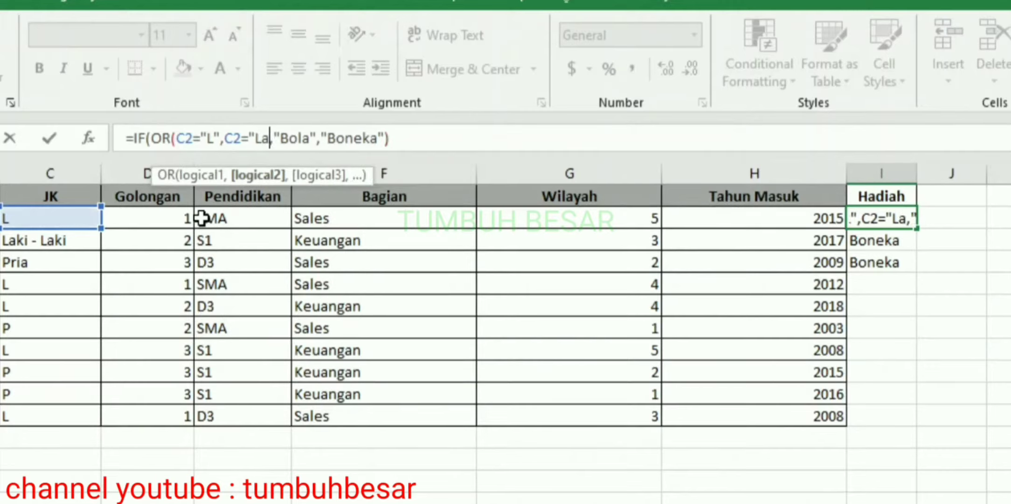
type(" - Laki")
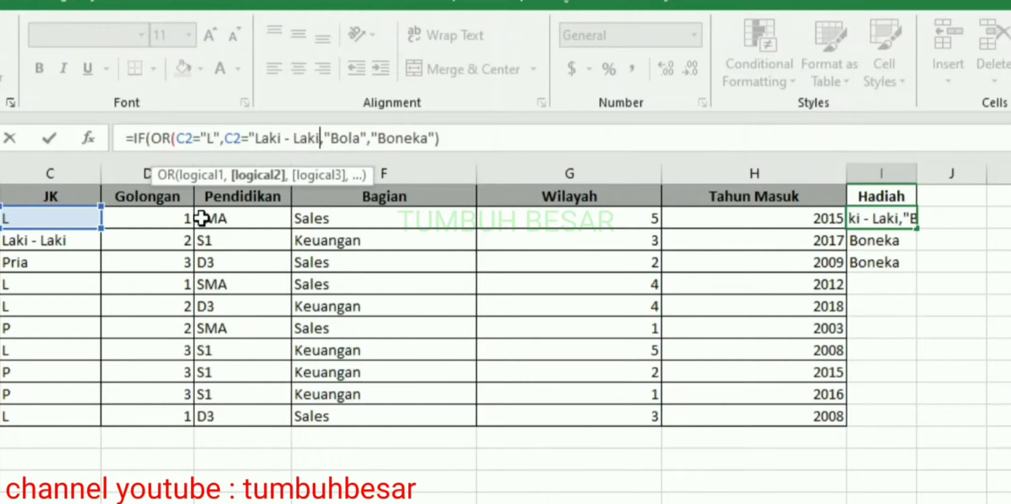
type("\"")
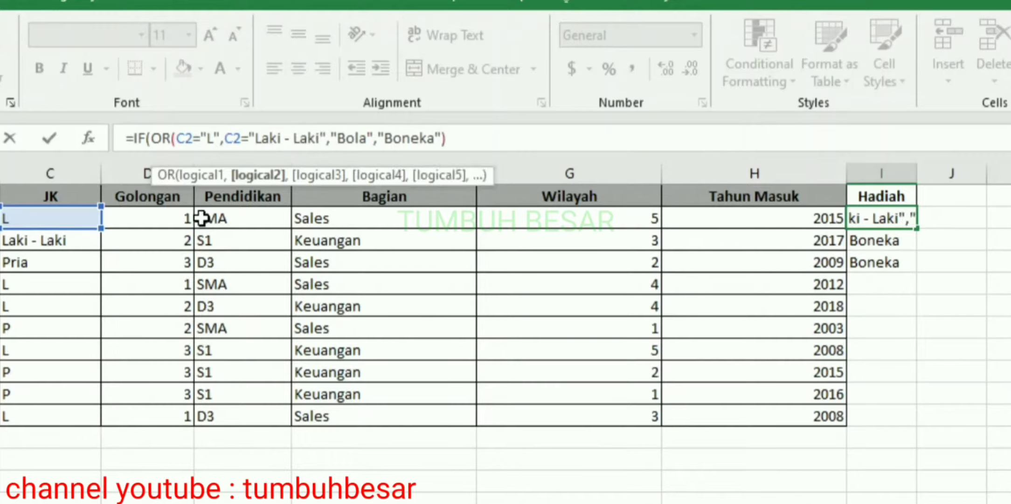
type(")")
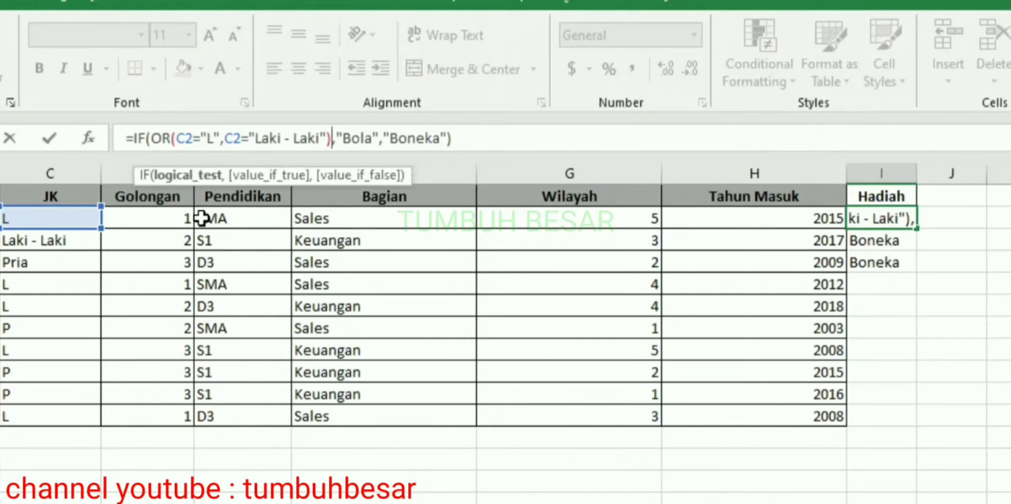
key("Return")
Fill the revised OR formula from I2 down to I3 and reselect I2.
key("Up")
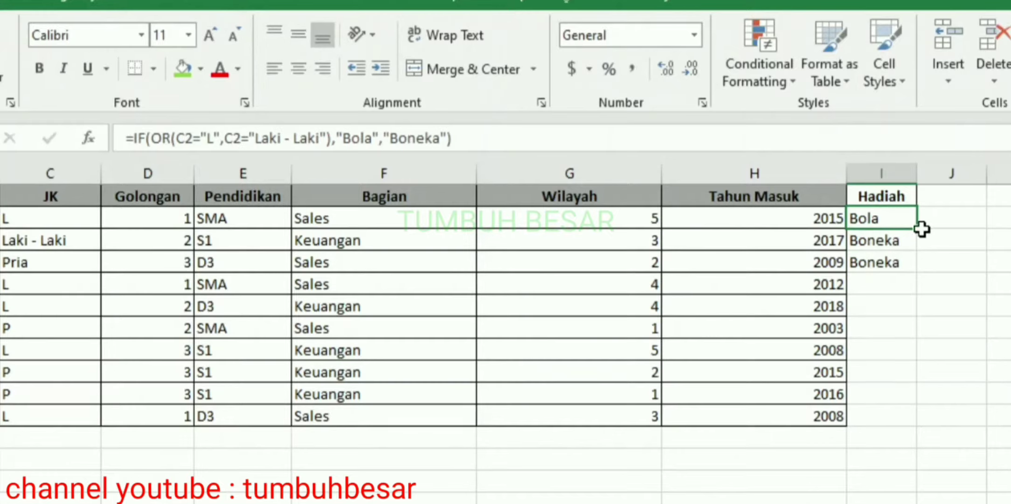
left_click_drag(917, 228, 916, 255)
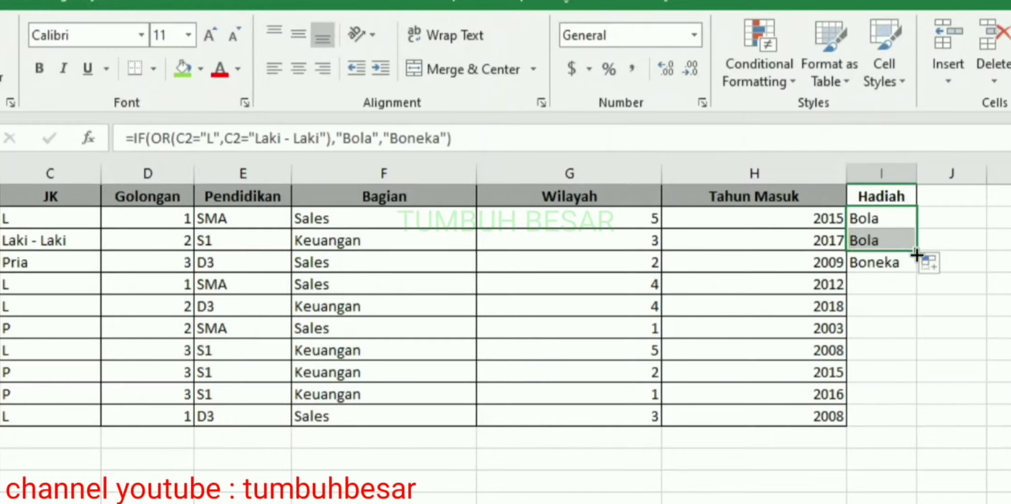
left_click(877, 220)
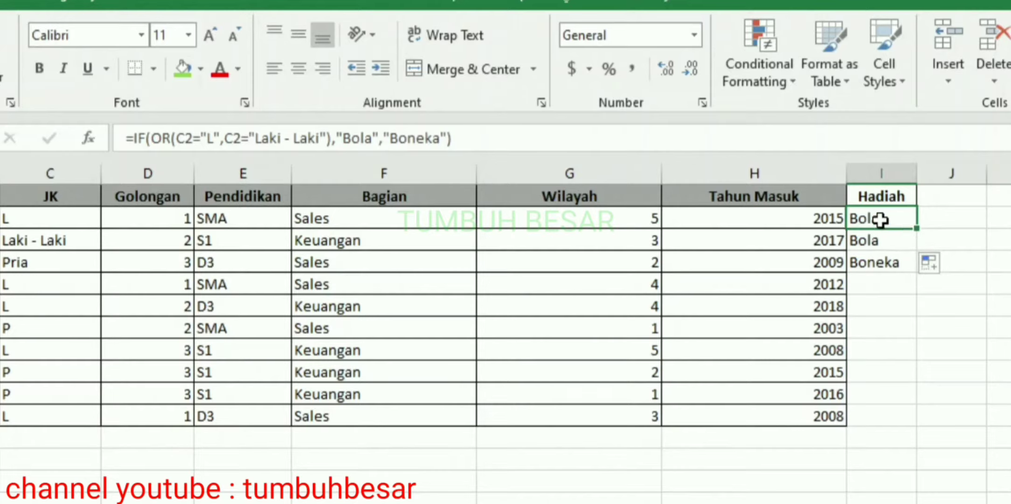
Change the second OR condition in I2 to C2="Laki-Laki", without spaces around the hyphen, and commit the formula.
left_click(301, 140)
key("BackSpace")
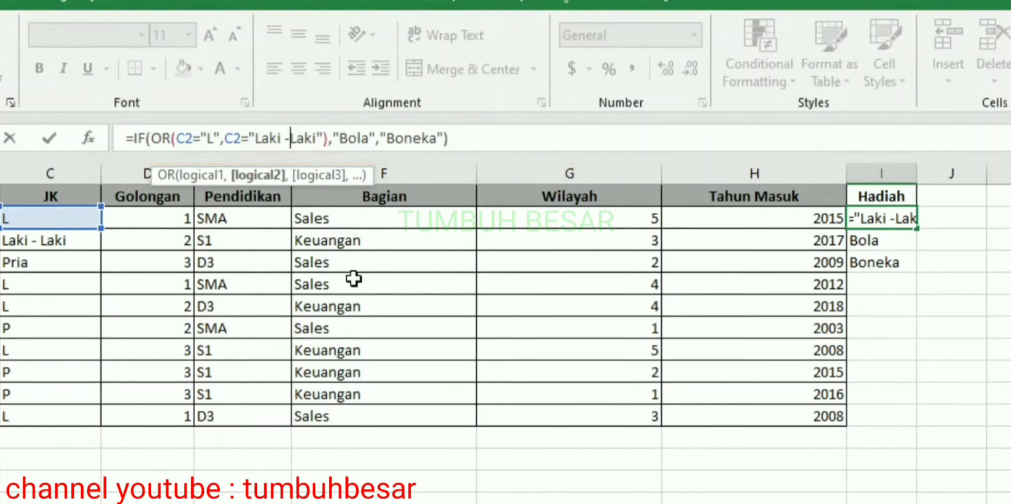
key("Left")
key("BackSpace")
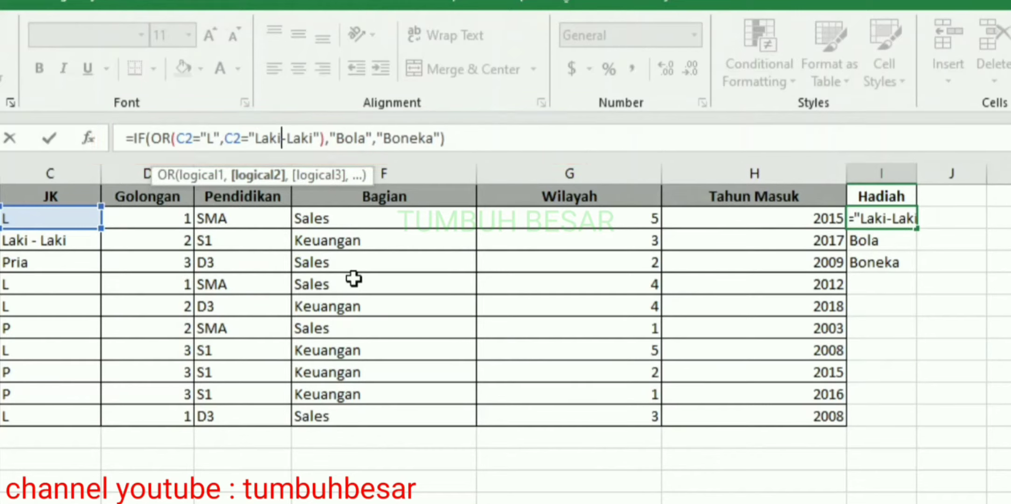
key("Return")
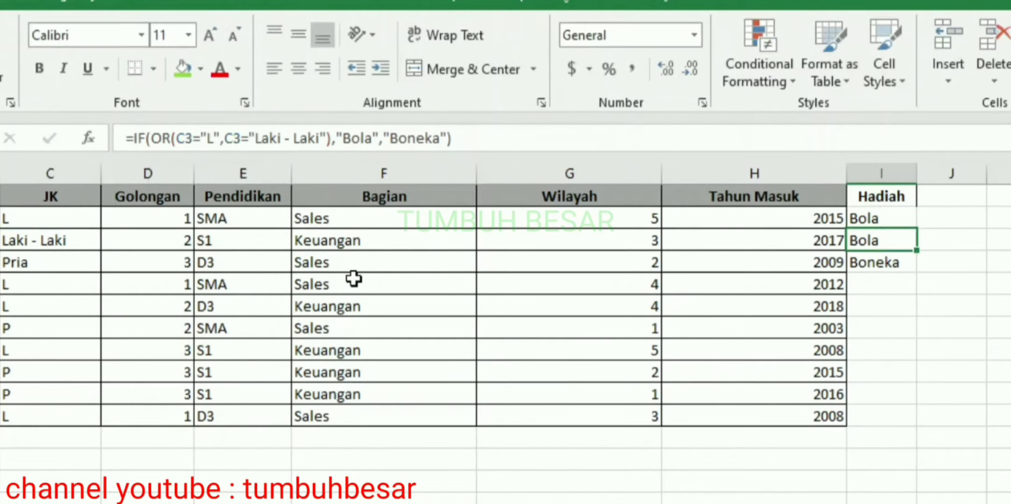
Fill the Hadiah formula with the "Laki-Laki" condition from I2 down to I3 and reselect I2.
key("Up")
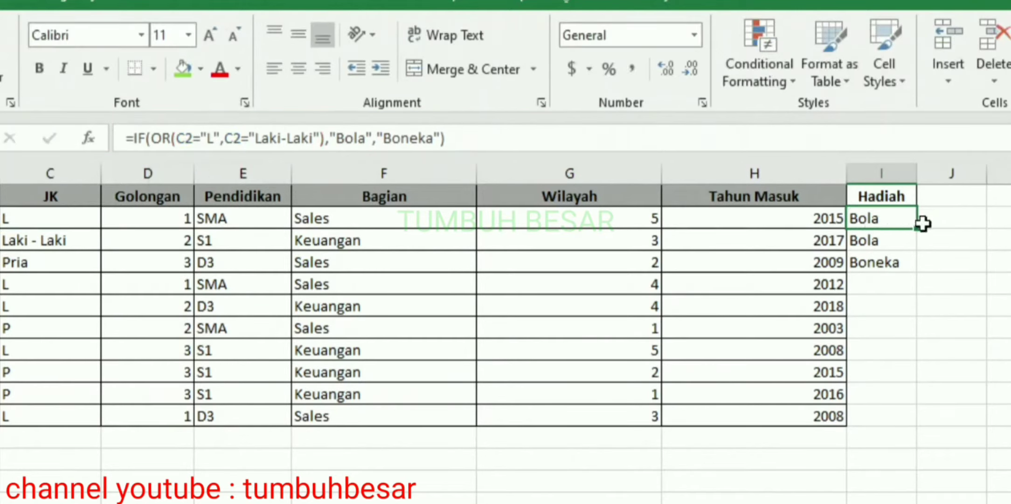
left_click_drag(916, 229, 913, 260)
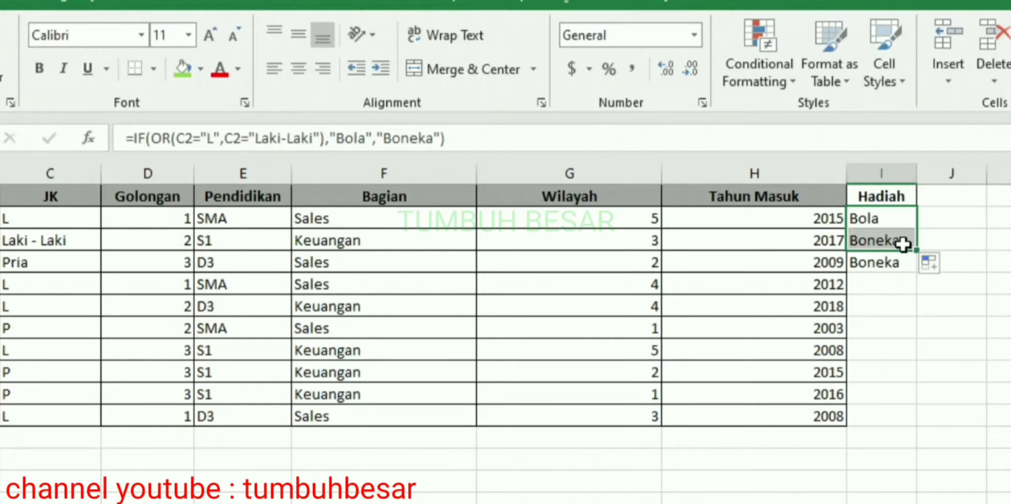
left_click(896, 220)
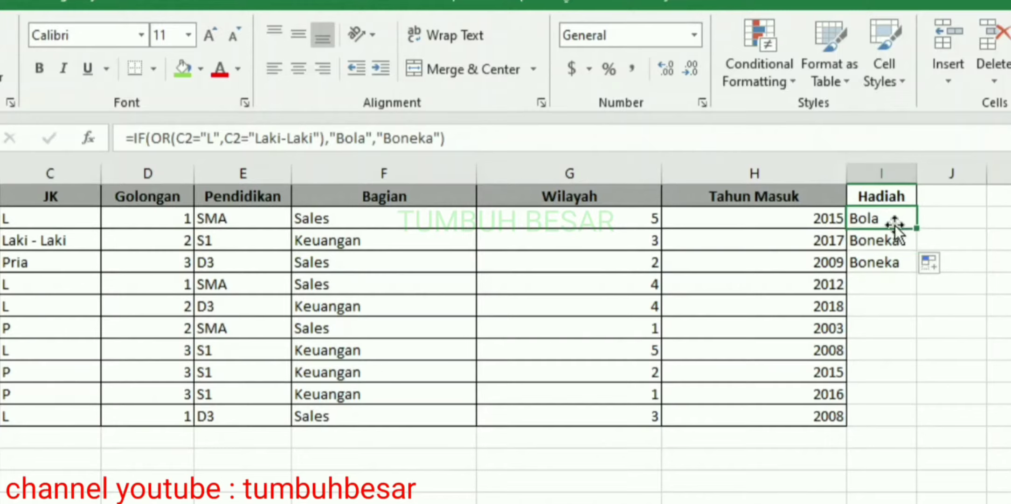
Restore the spaces around the hyphen in the I2 formula so the second condition reads "Laki - Laki".
left_click(289, 138)
key("Left")
key("Left")
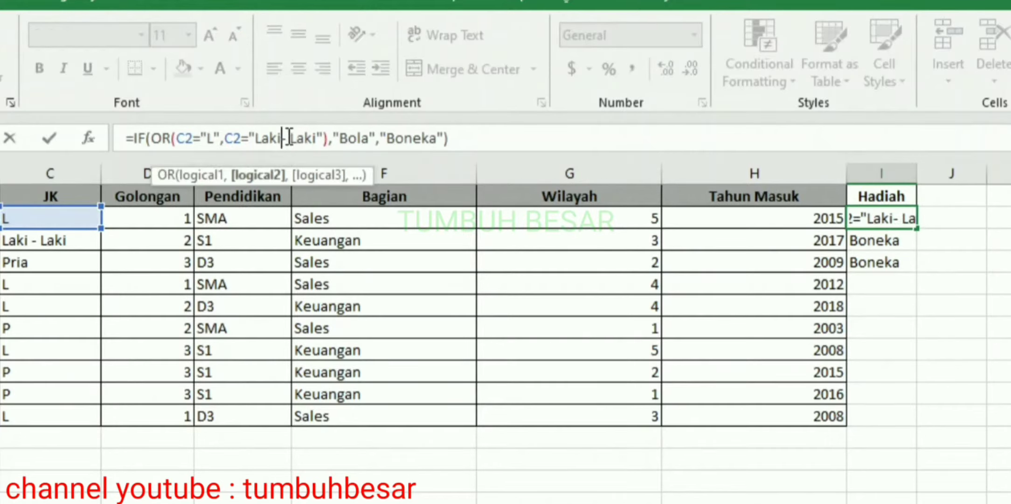
Add C2="Pria" as the third OR condition in I2, commit the formula and reselect I2.
left_click(328, 138)
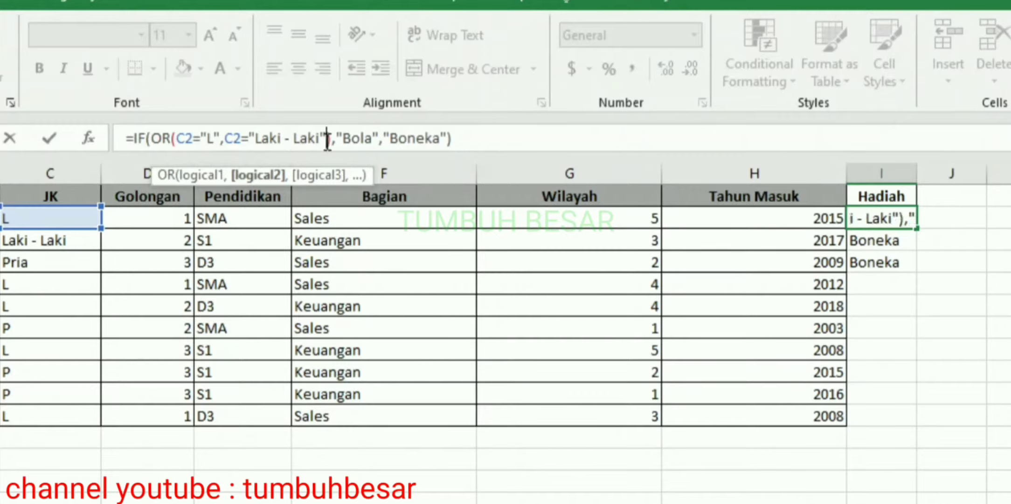
type(",")
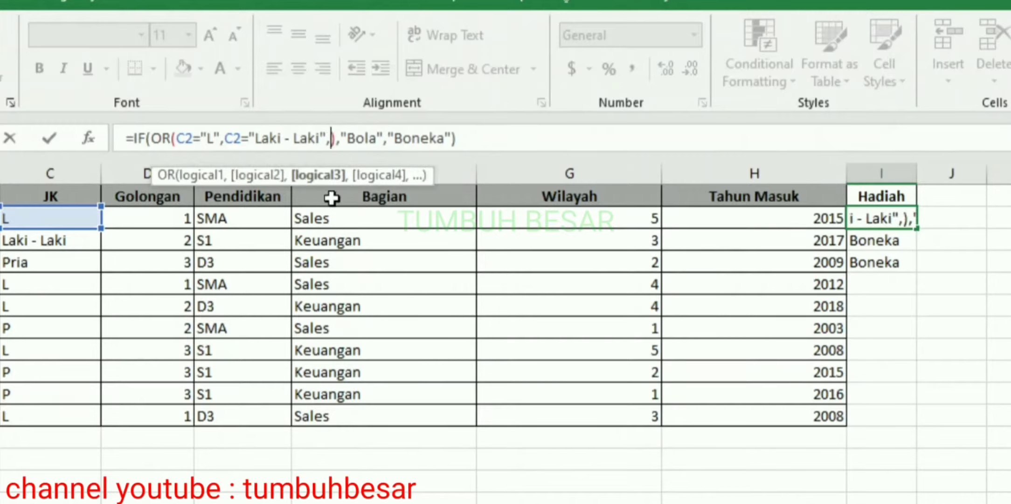
type("C")
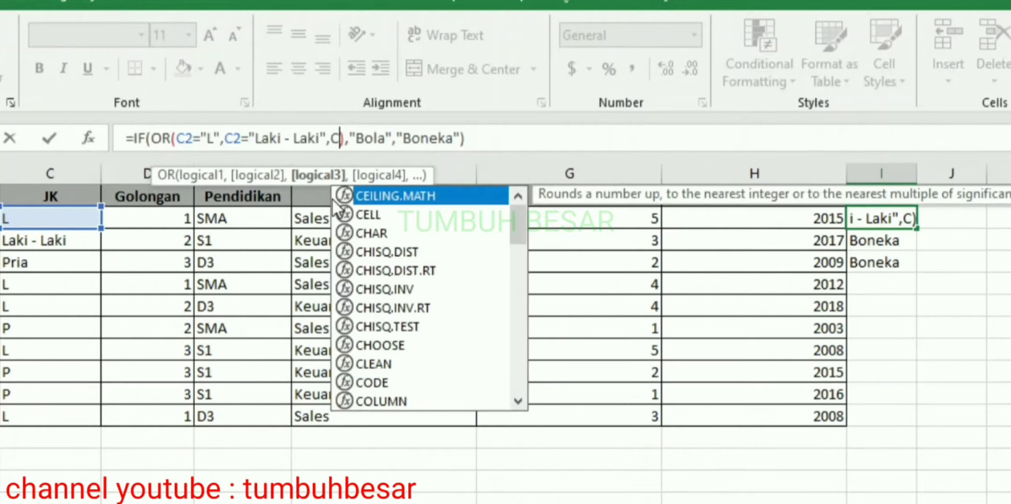
type("2=")
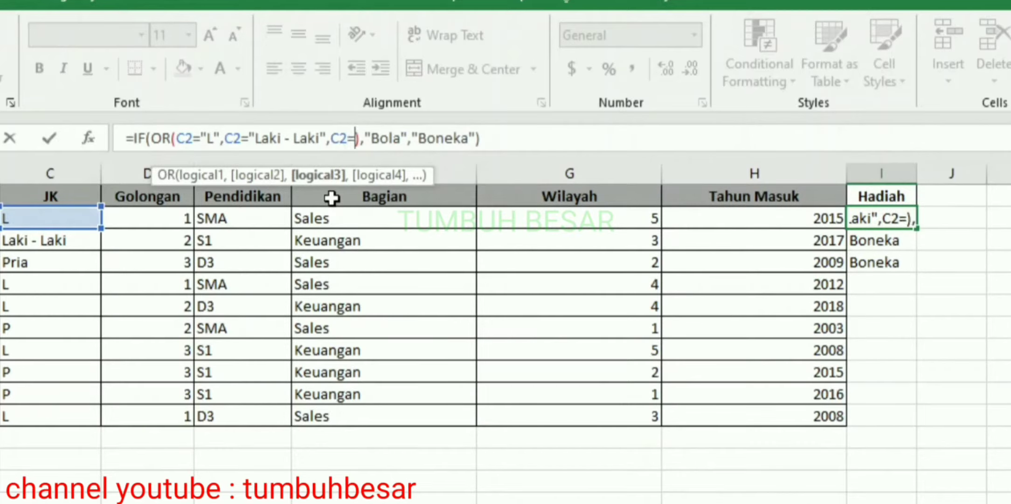
type("\"Pria")
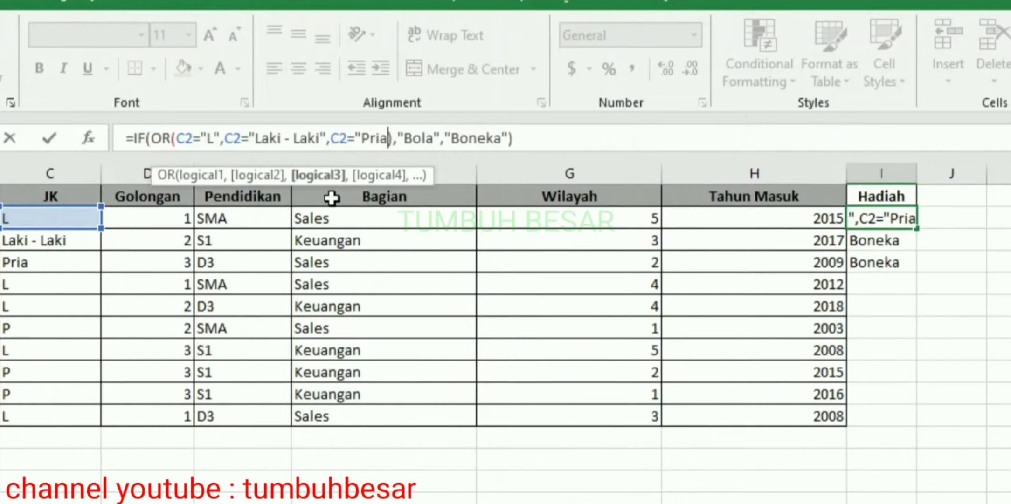
type("\"")
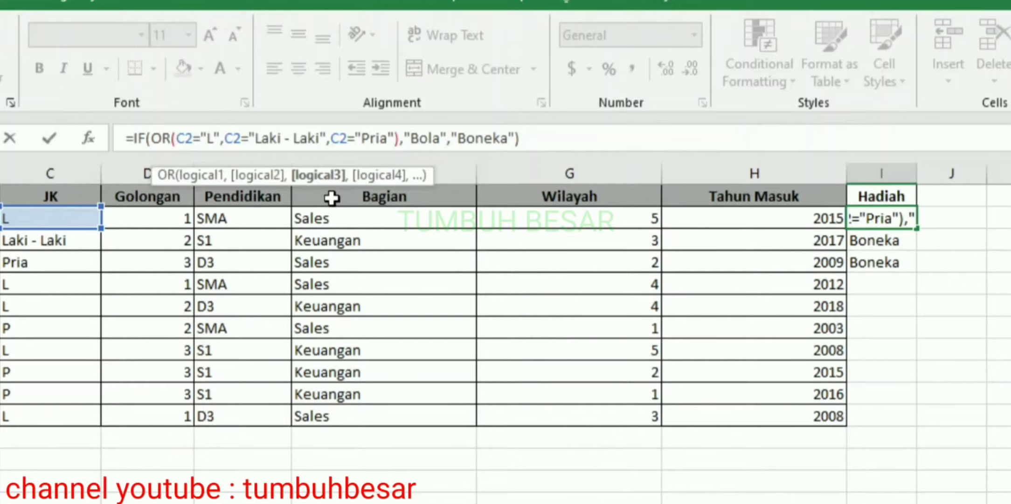
key("Return")
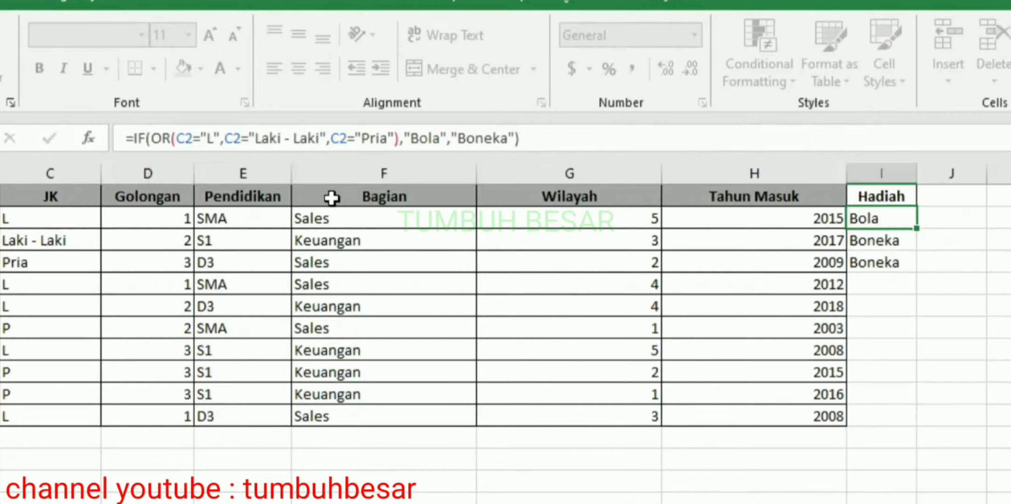
key("Up")
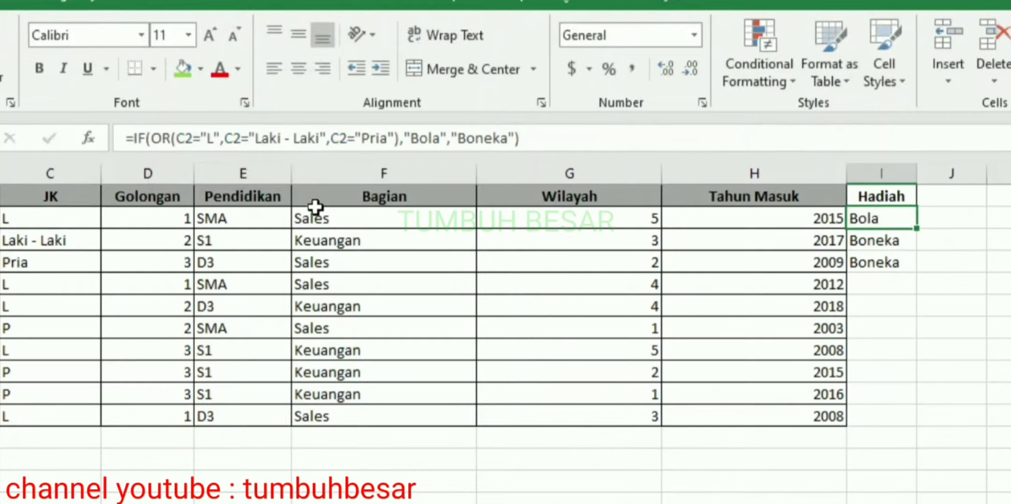
Compare the JK entries in C2 and C3.
left_click(92, 220)
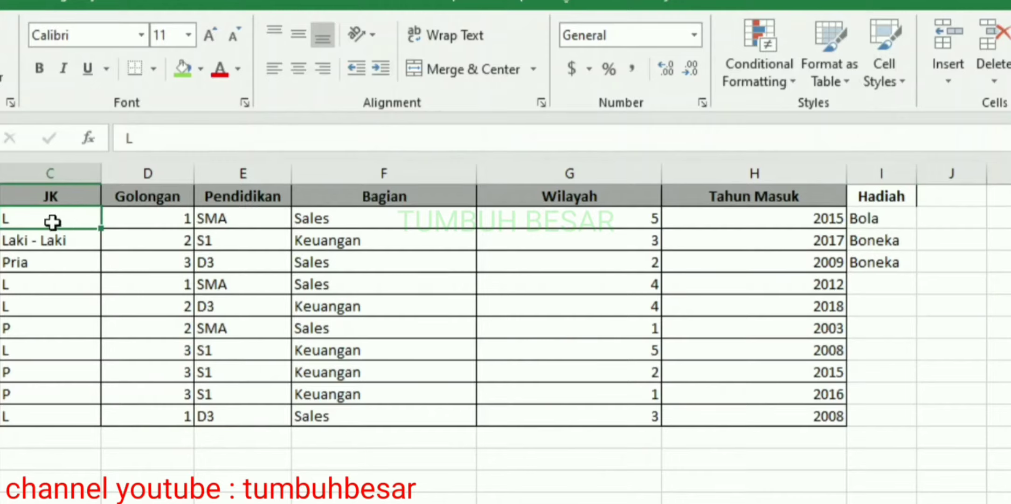
left_click(40, 248)
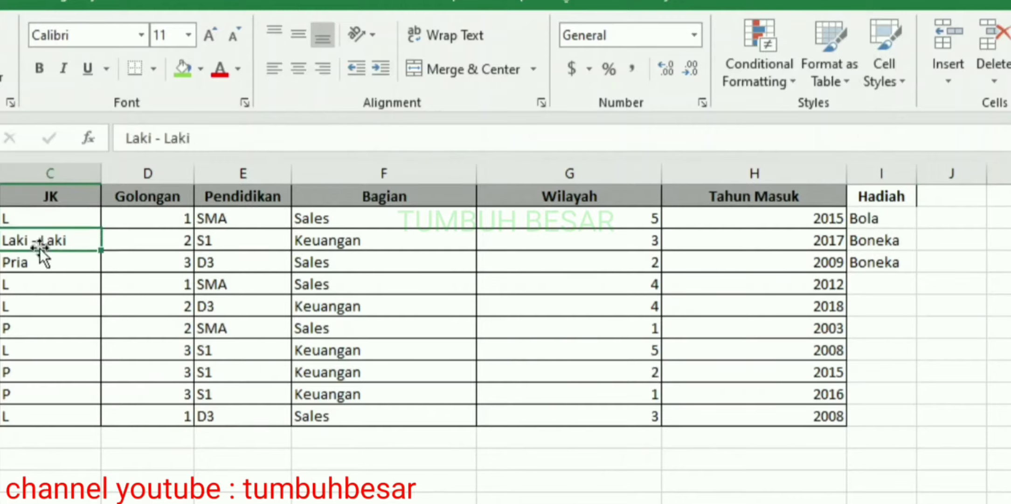
left_click(55, 215)
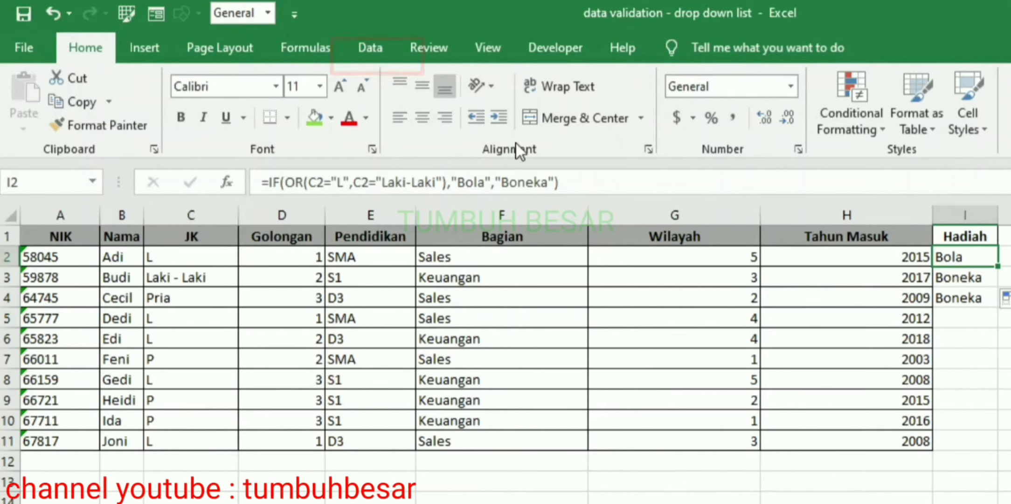
left_click(371, 45)
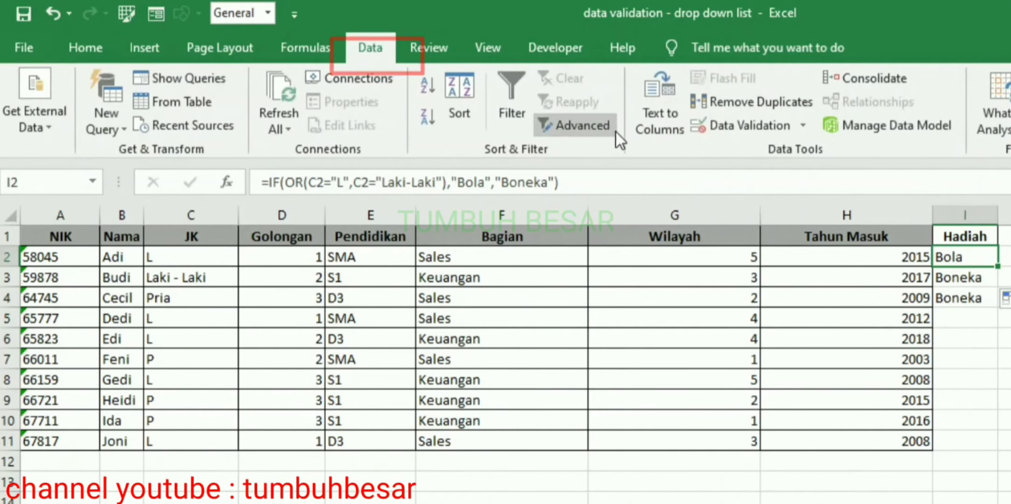
left_click(744, 123)
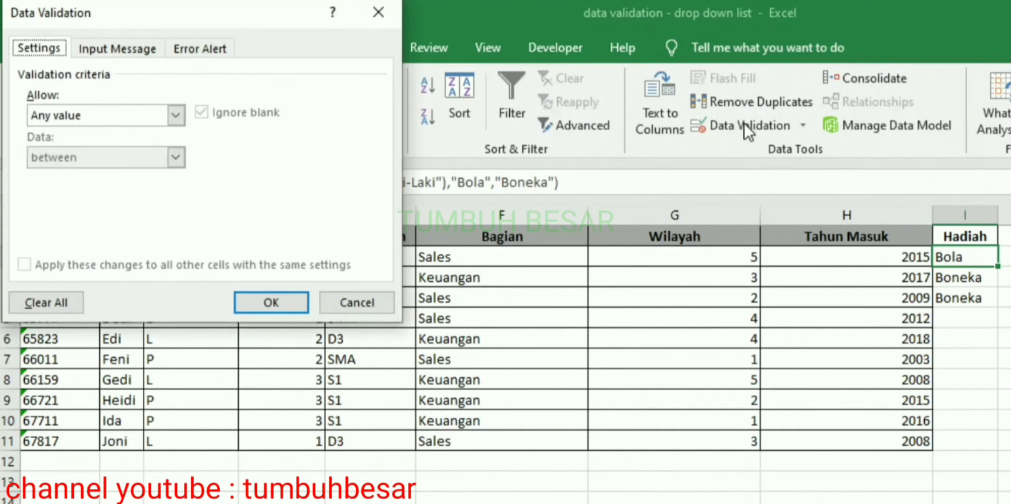
left_click(357, 303)
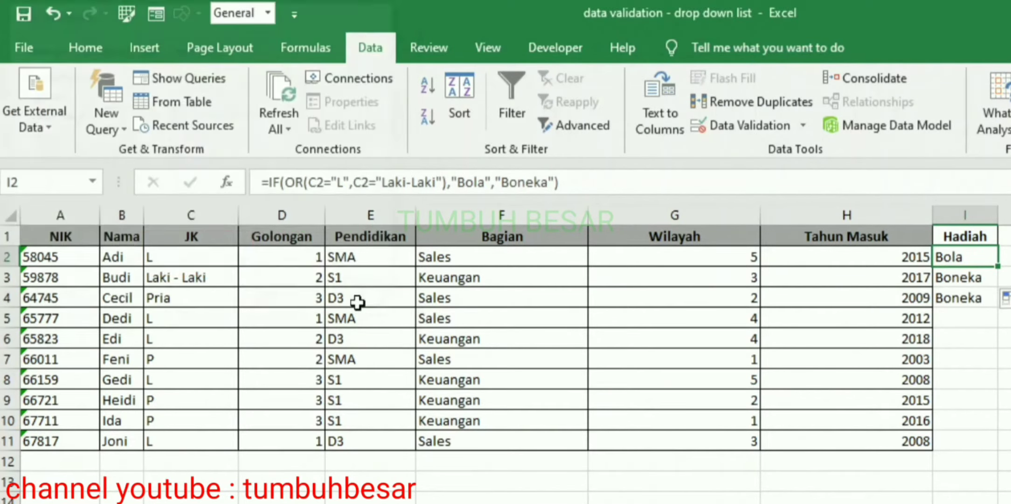
Apply data validation to C2 that allows a List with the source L,P.
left_click(192, 256)
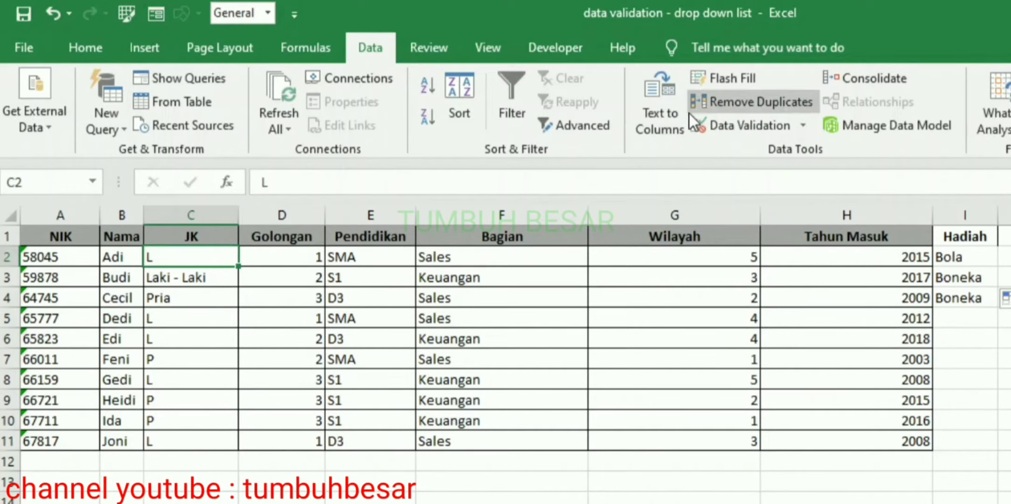
left_click(739, 123)
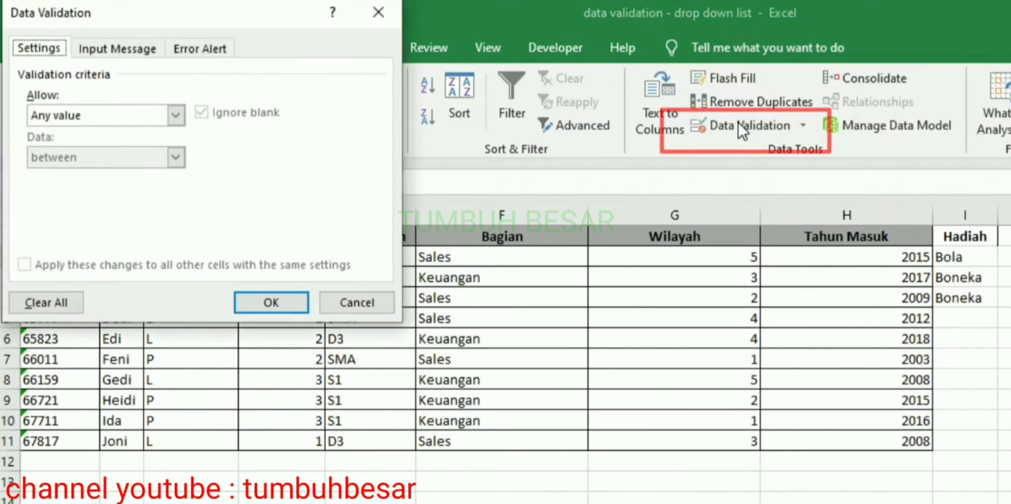
left_click(109, 115)
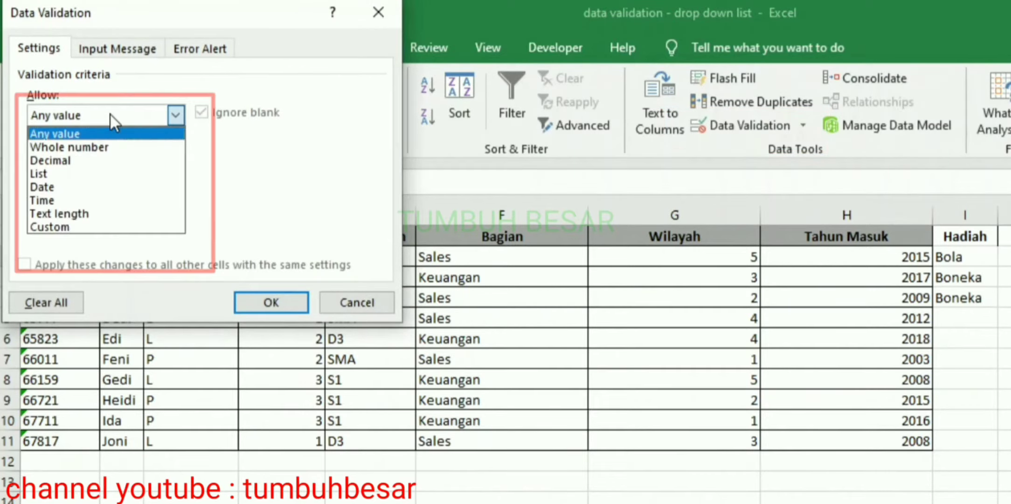
left_click(72, 174)
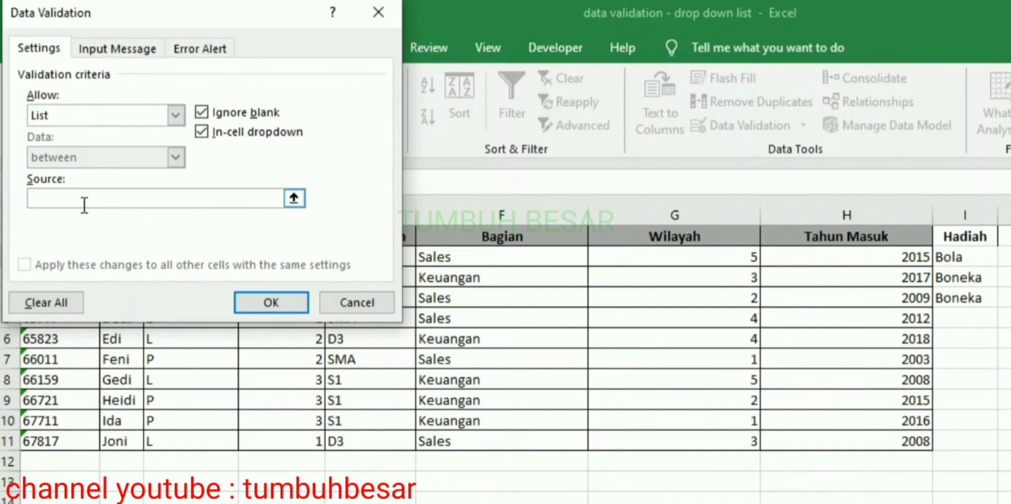
type("L,P")
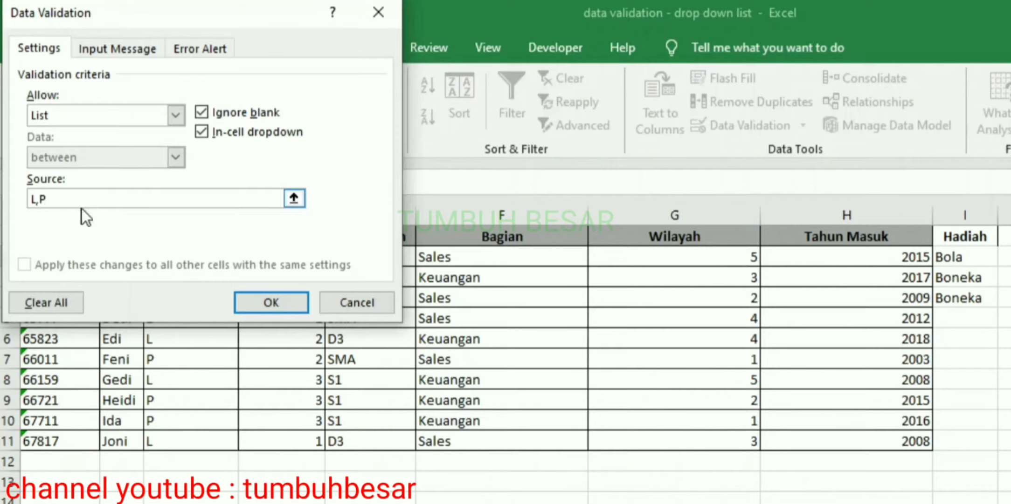
left_click(267, 305)
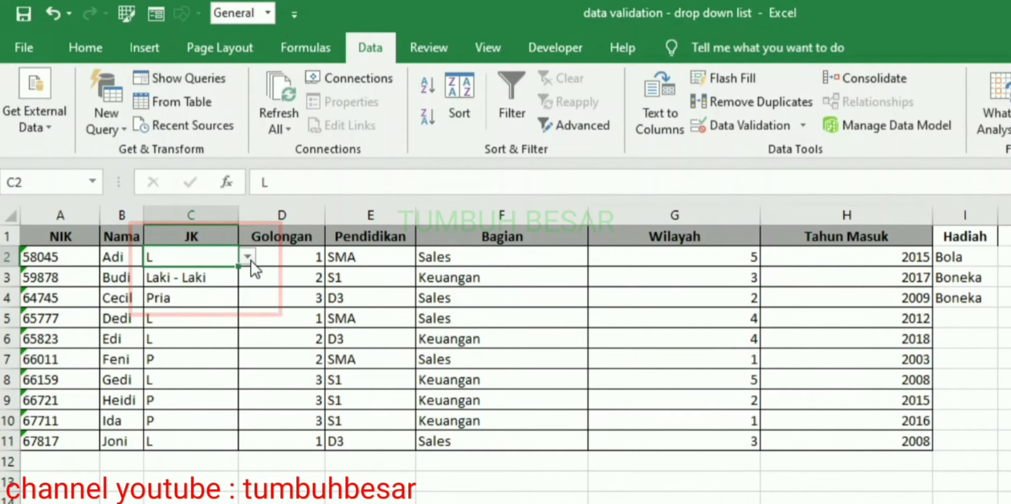
Choose P from the drop-down in C2 and fill the cell with its validation down to C11.
left_click(251, 261)
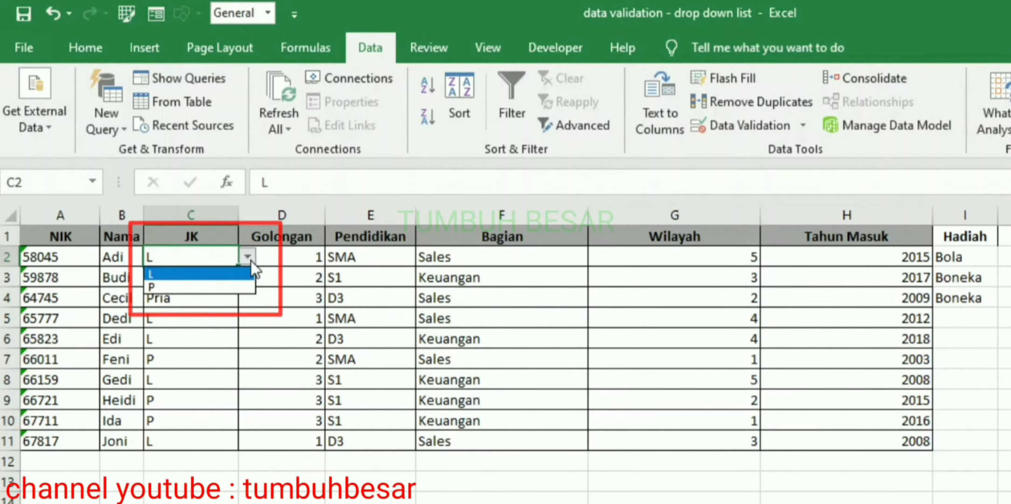
left_click(200, 288)
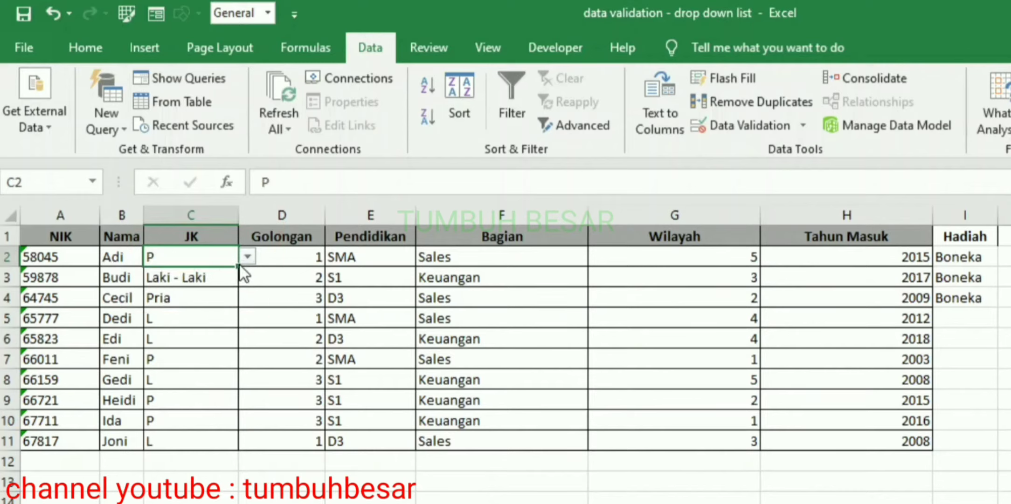
left_click_drag(238, 266, 244, 446)
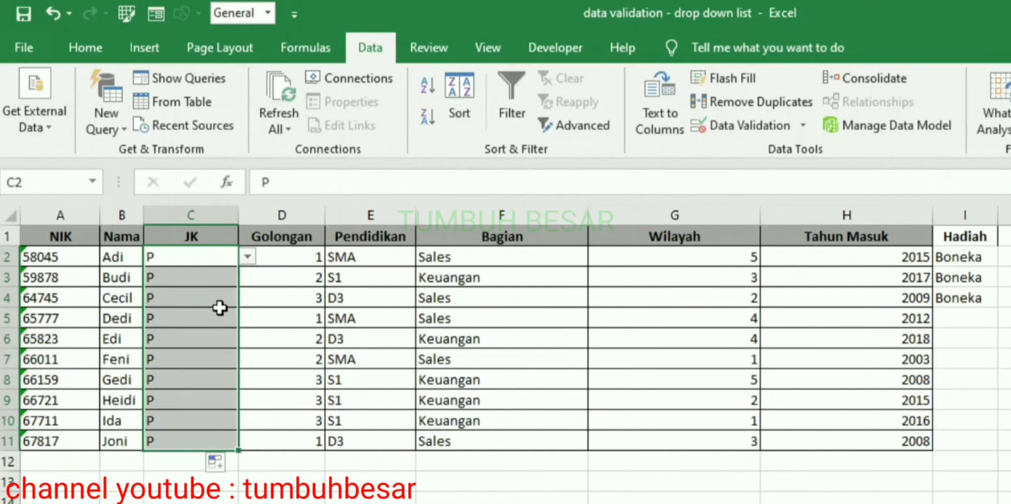
Check the JK cells from C2 to C7 for the drop-down and open the list in C7.
left_click(217, 265)
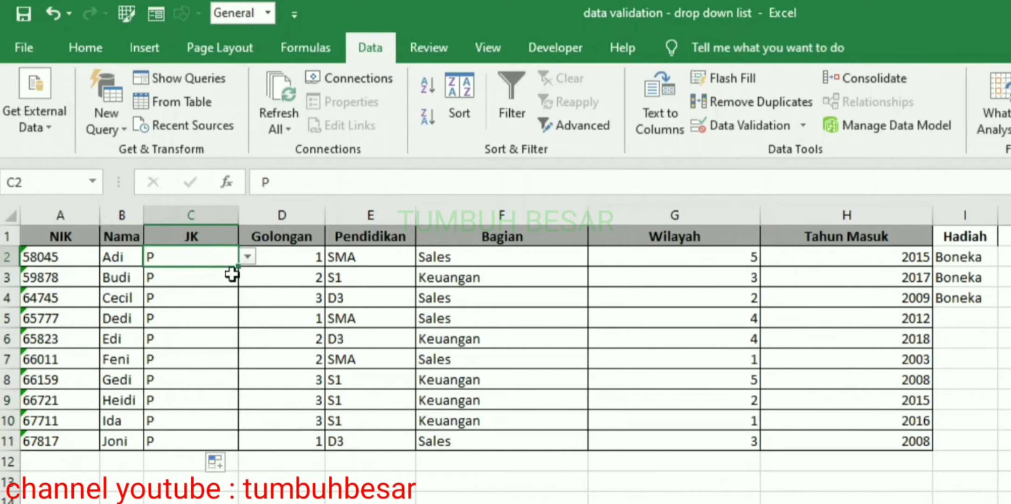
left_click(228, 276)
left_click(200, 301)
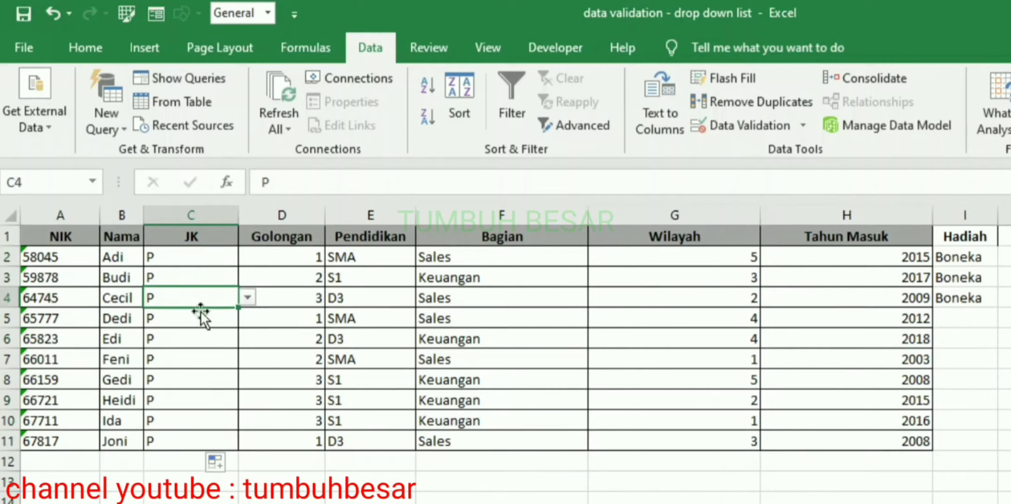
left_click(202, 336)
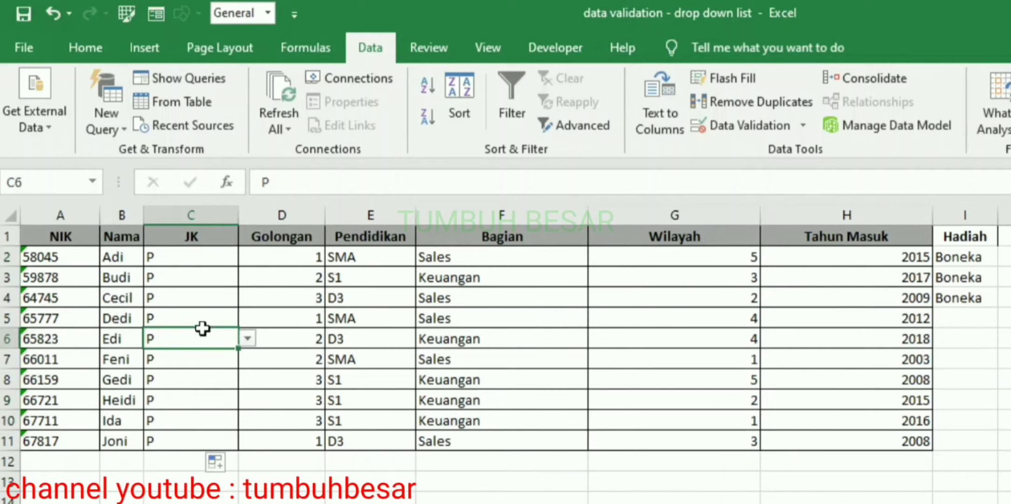
left_click(182, 368)
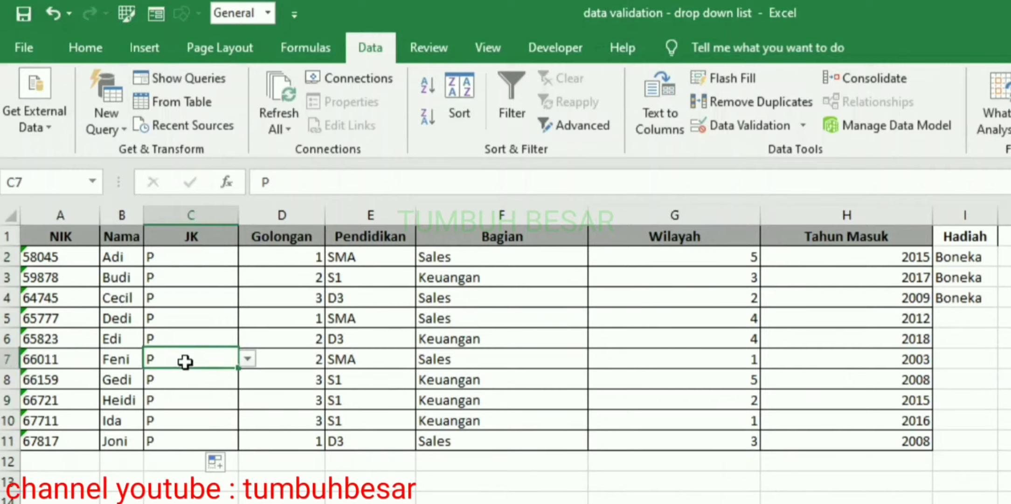
left_click(246, 360)
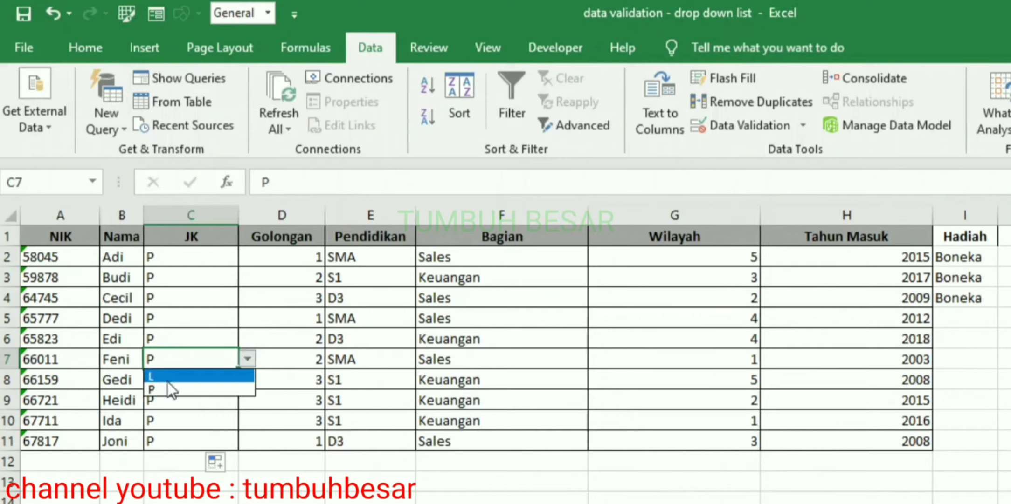
left_click(176, 250)
Choose L from the drop-down in the JK cells C2 and C3.
left_click(177, 252)
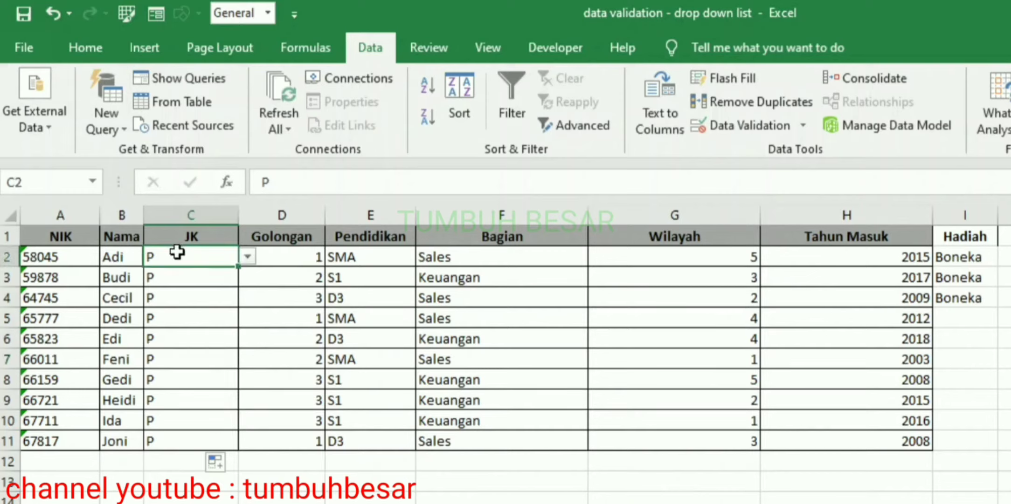
left_click(243, 258)
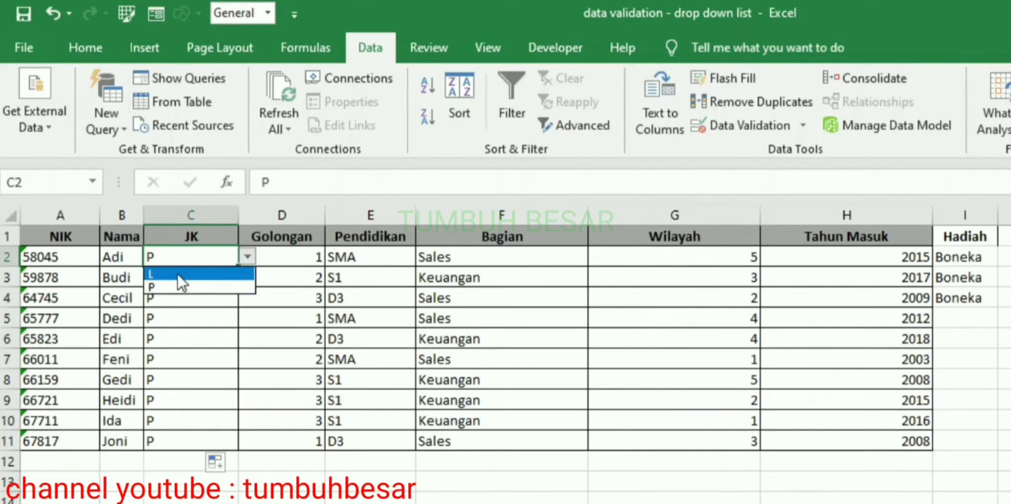
left_click(178, 274)
left_click(201, 274)
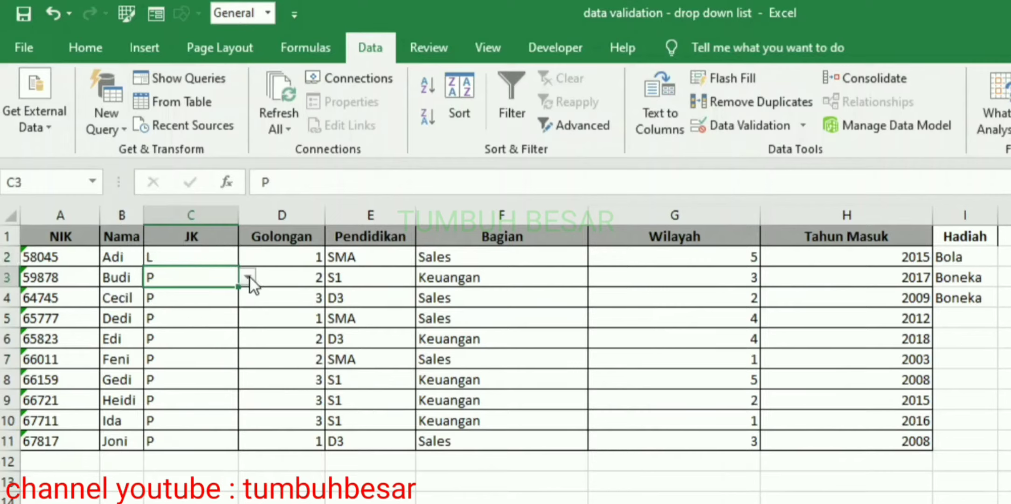
left_click(250, 277)
left_click(185, 293)
Choose L from the drop-down in the JK cells C5 and C6.
left_click(199, 318)
left_click(255, 317)
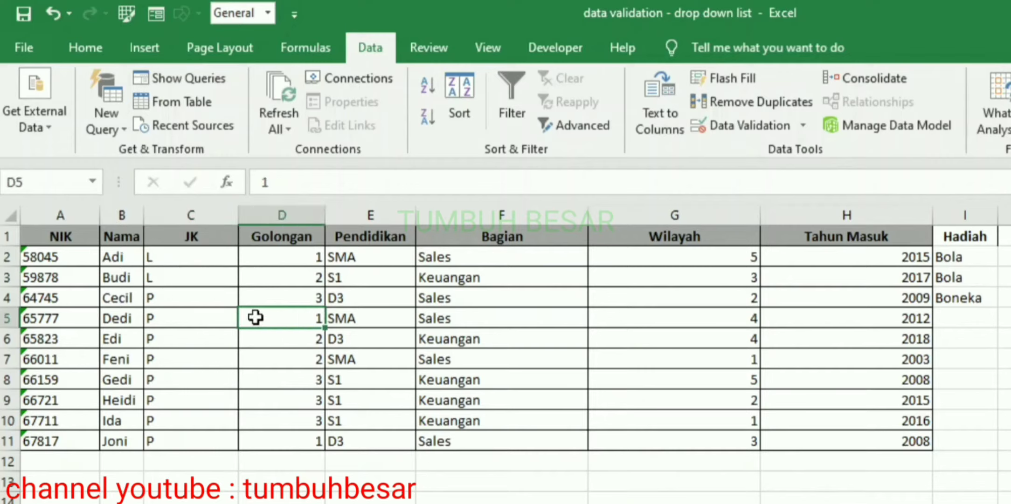
left_click(207, 321)
left_click(248, 319)
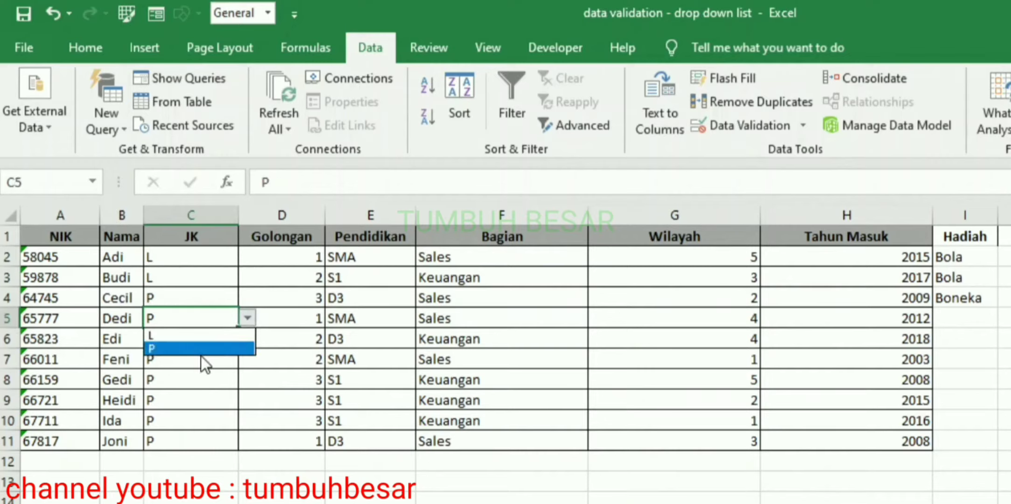
left_click(200, 336)
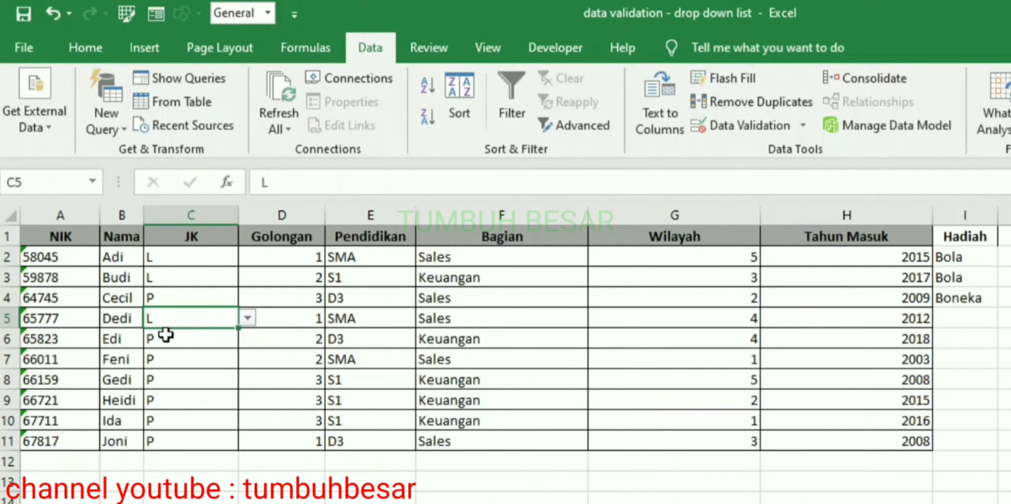
left_click(195, 344)
left_click(247, 339)
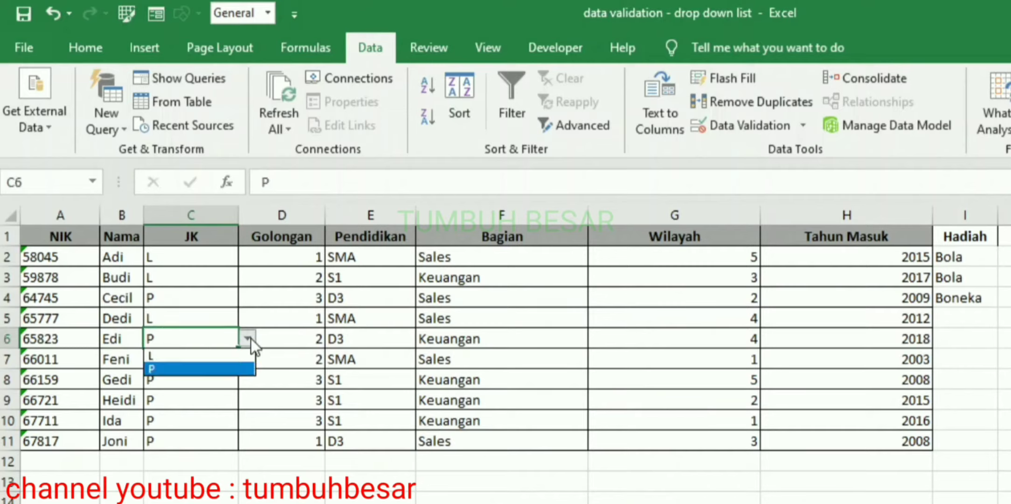
left_click(193, 358)
Keep P in C7, C9 and C10, and choose L from the drop-down in the JK cells C8 and C11.
left_click(224, 360)
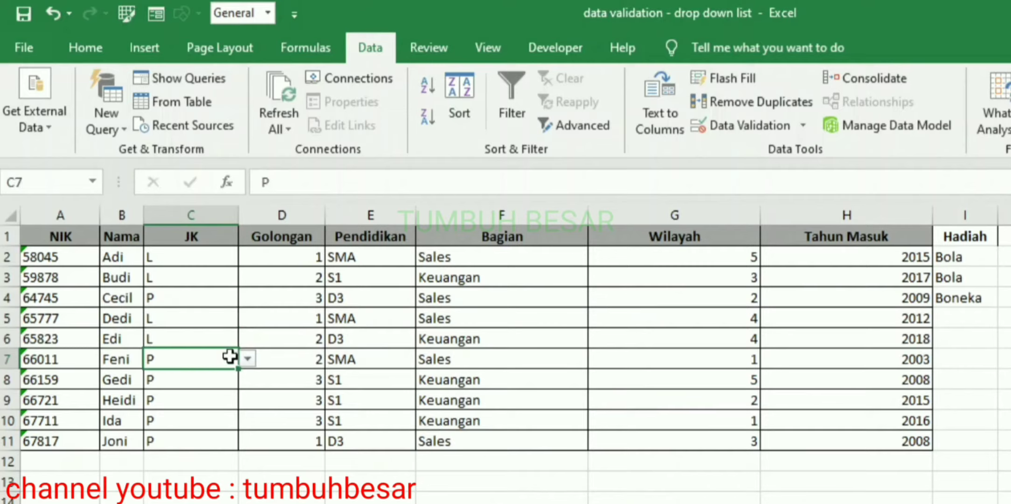
left_click(250, 358)
left_click(250, 358)
left_click(182, 379)
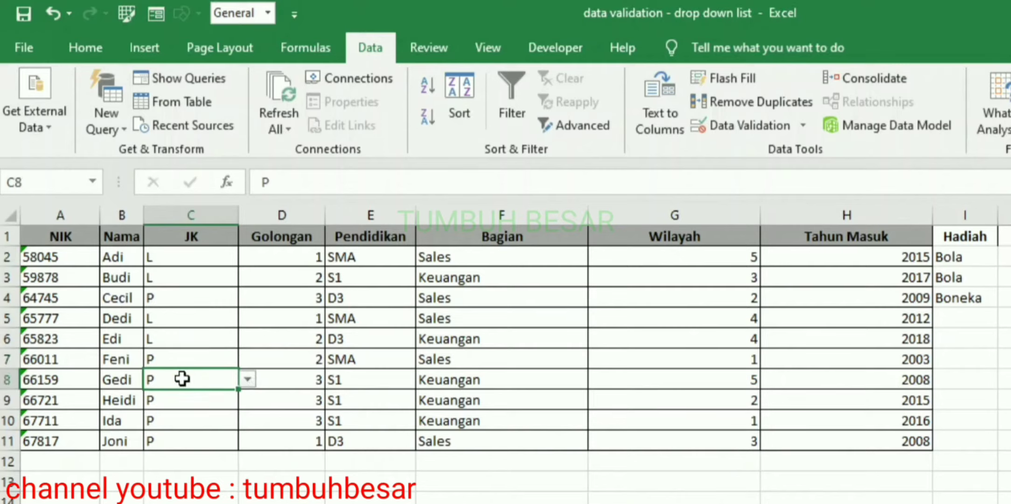
left_click(248, 381)
left_click(178, 401)
left_click(177, 400)
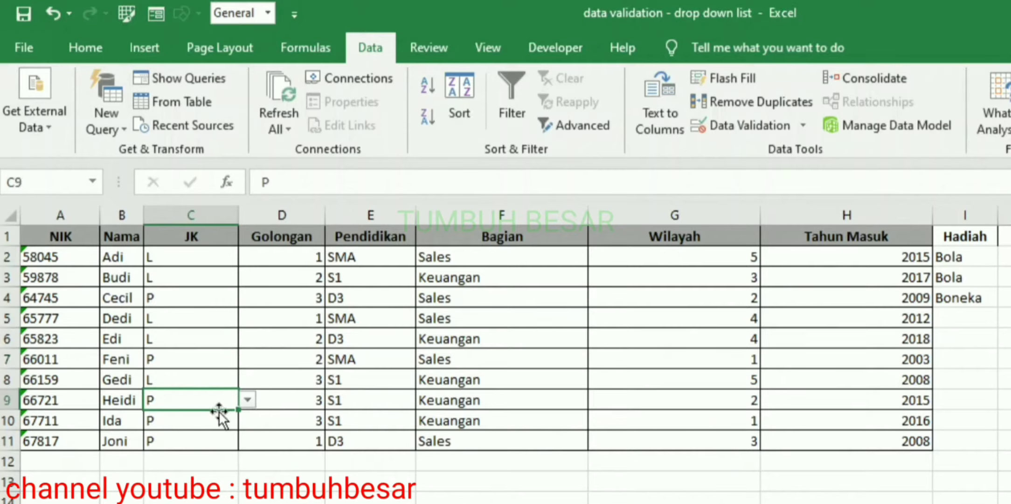
left_click(196, 415)
left_click(185, 438)
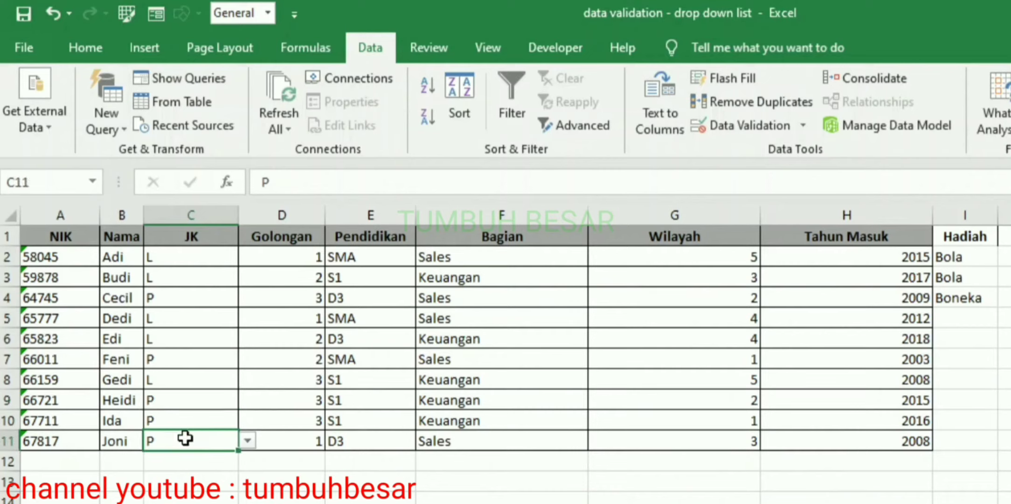
left_click(245, 442)
left_click(188, 458)
Remove the condition C2="Laki-Laki" from the OR function in the Hadiah formula in I2.
left_click(952, 259)
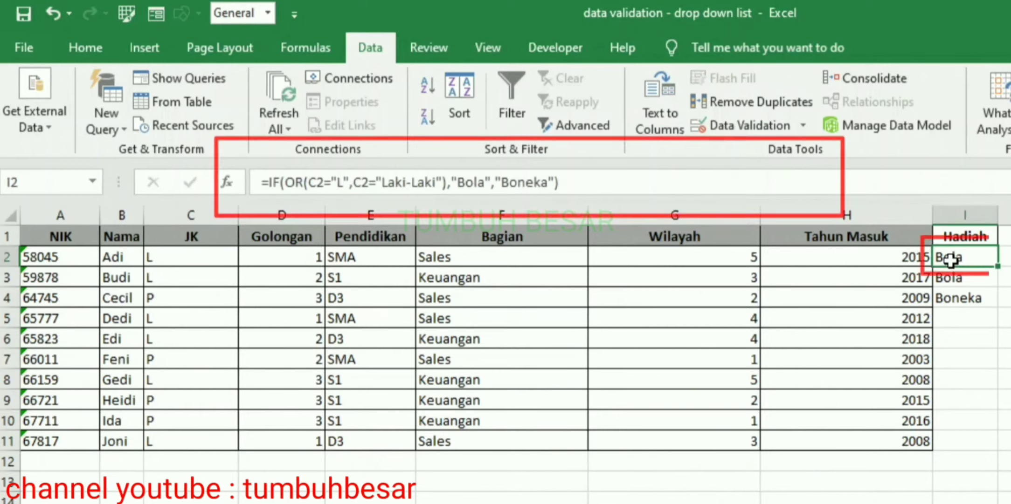
left_click(444, 184)
key("BackSpace")
key("BackSpace")
key("BackSpace")
key("BackSpace")
key("BackSpace")
key("BackSpace")
key("BackSpace")
key("BackSpace")
key("BackSpace")
key("BackSpace")
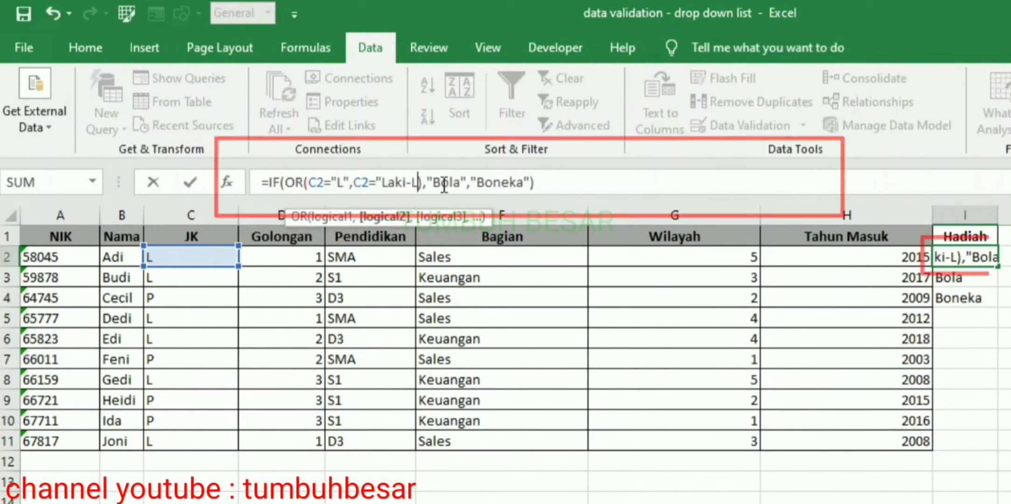
key("BackSpace")
key("BackSpace")
key("BackSpace")
key("BackSpace")
key("BackSpace")
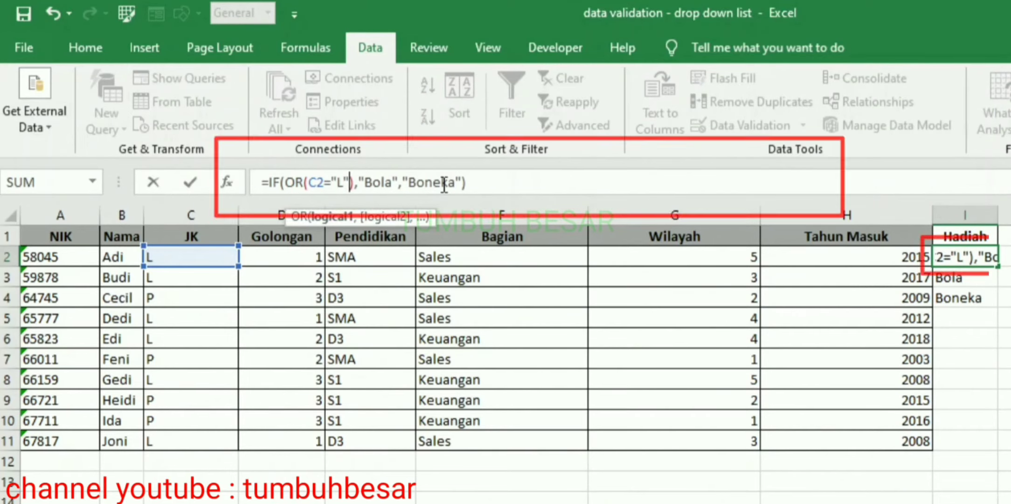
Strip the OR function and its parentheses from I2 and commit the formula as =IF(C2="L","Bola","Boneka").
key("End")
key("BackSpace")
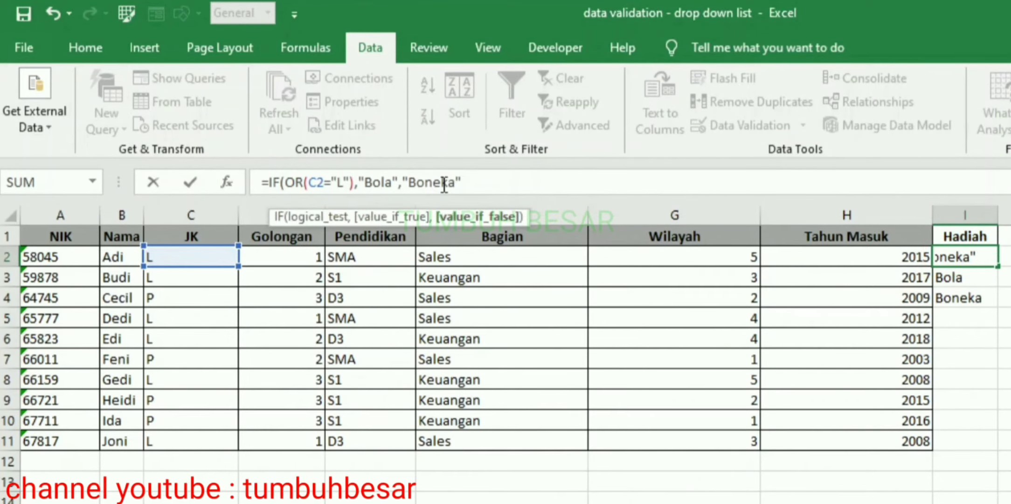
left_click(299, 182)
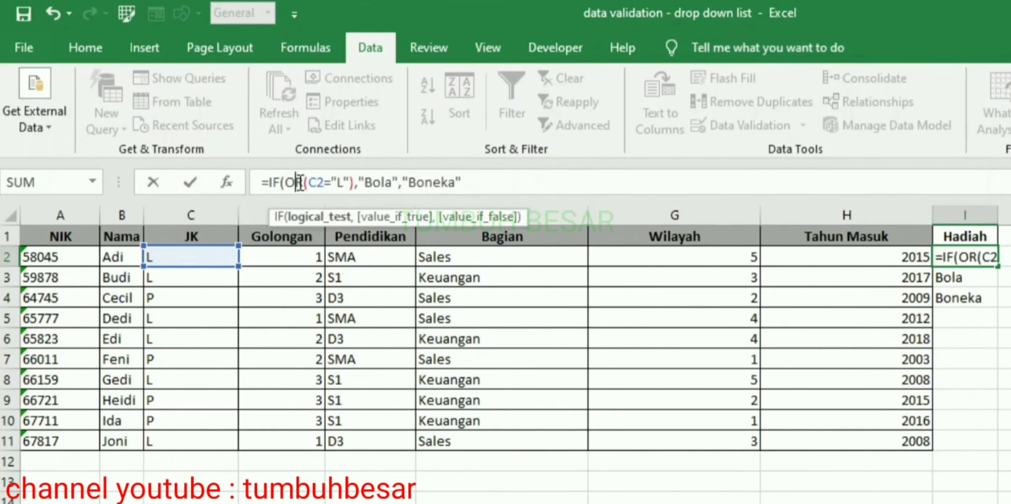
key("BackSpace")
key("End")
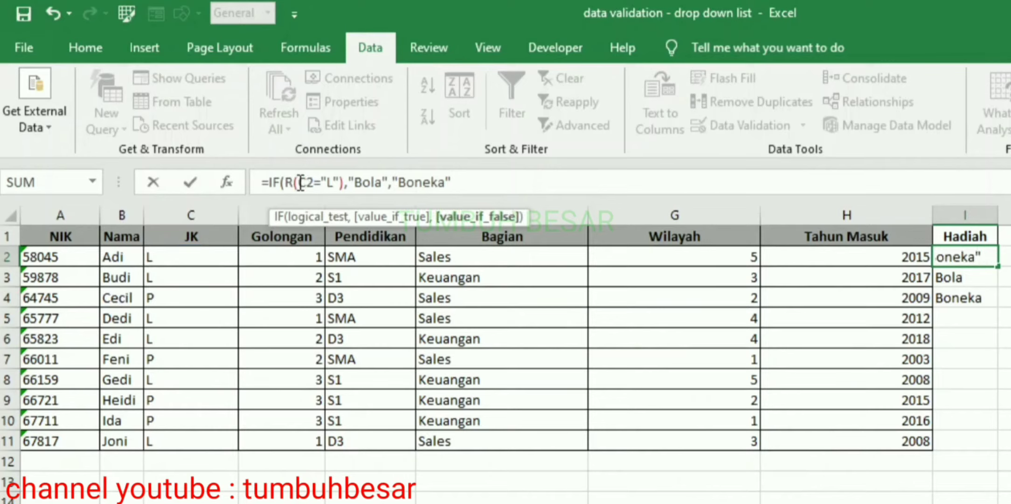
left_click(301, 182)
key("BackSpace")
key("BackSpace")
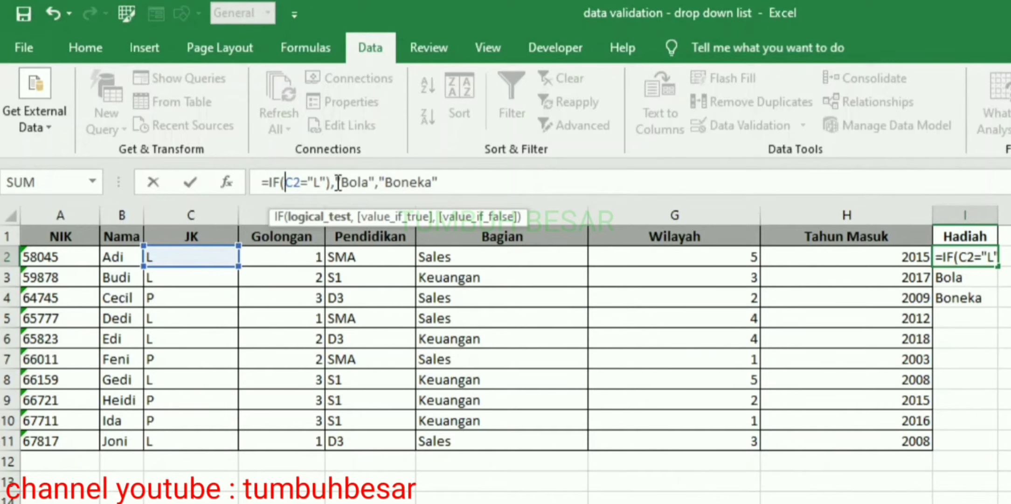
left_click(332, 184)
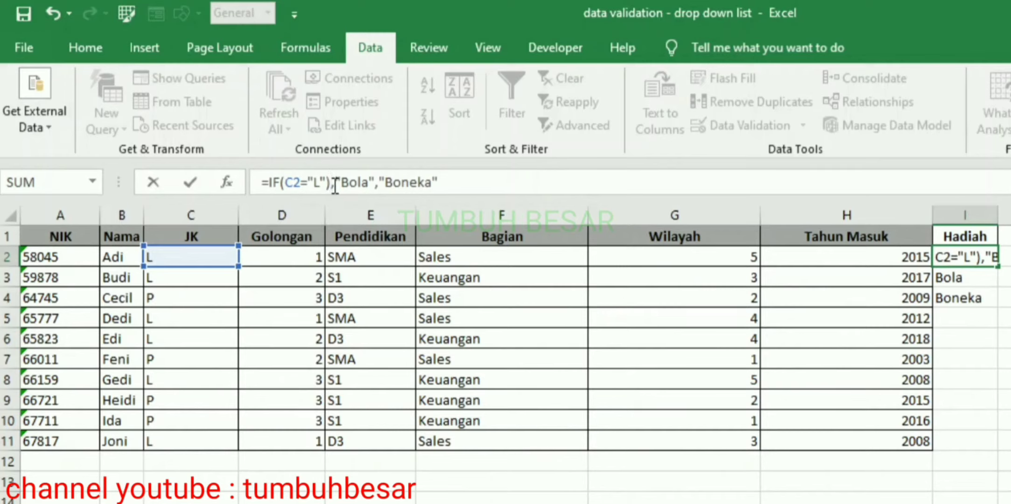
key("BackSpace")
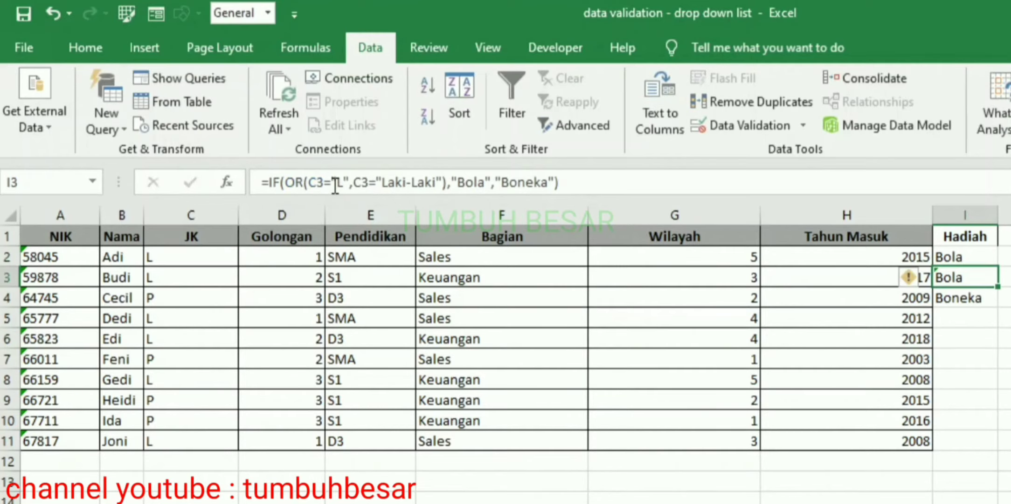
Fill the simplified Hadiah formula from I2 down to I11.
left_click(953, 257)
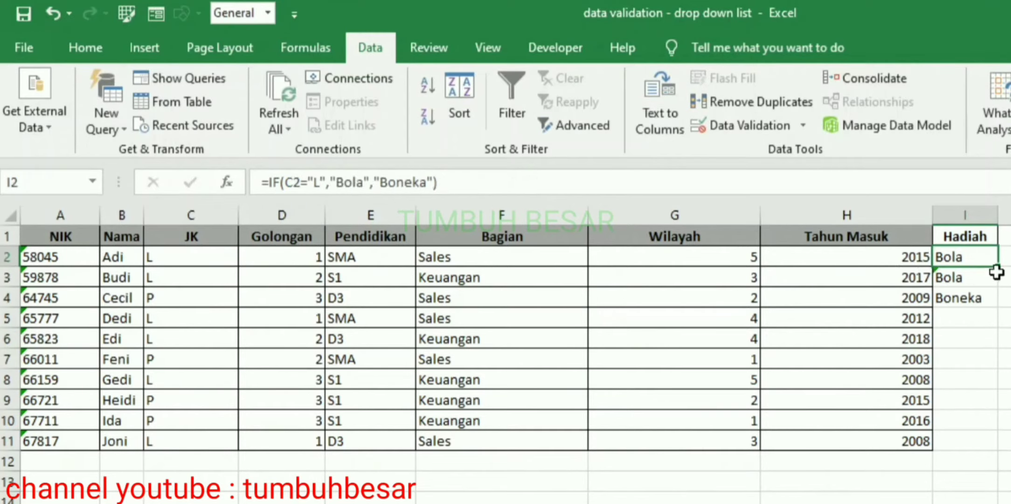
left_click_drag(997, 267, 984, 445)
left_click(953, 343)
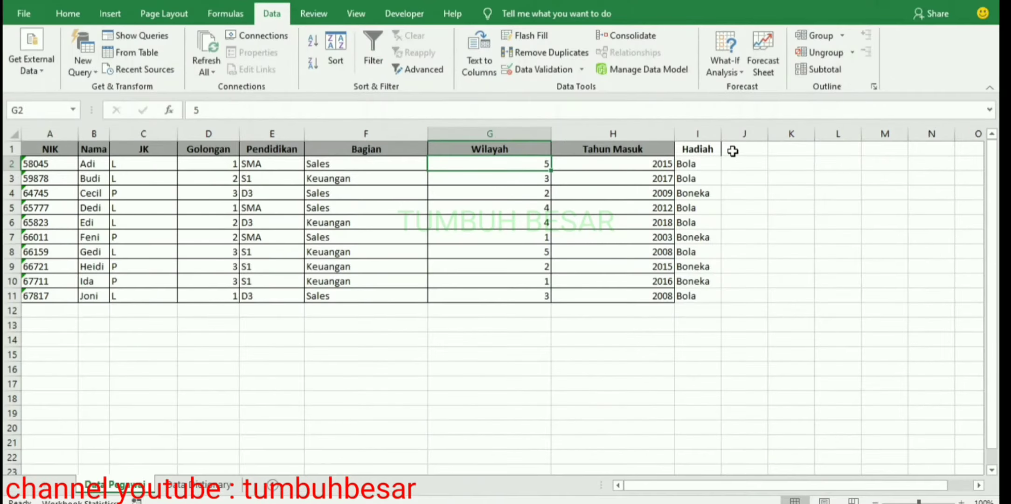
Enter the header Jenis Kelamin in J1, autofit column J to it and select J2.
left_click(741, 150)
type("Jen")
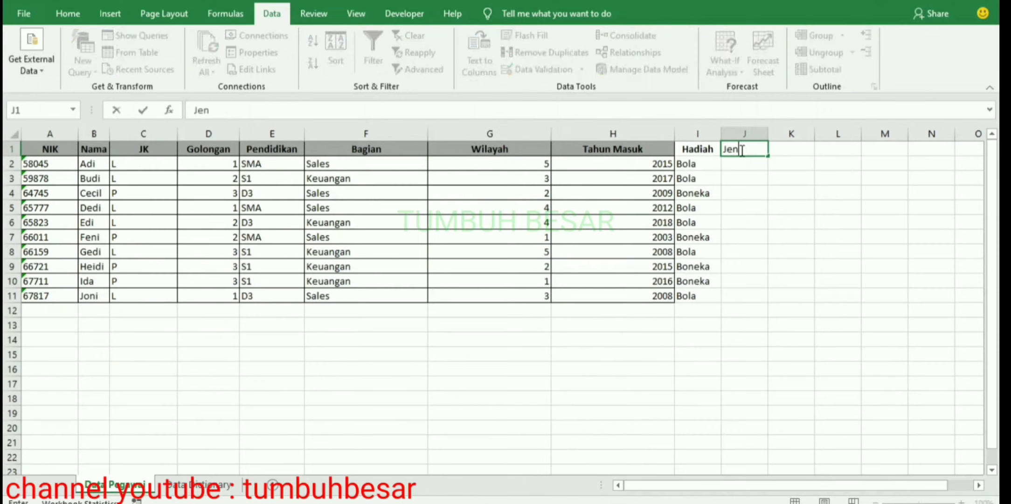
type("is Kelamin")
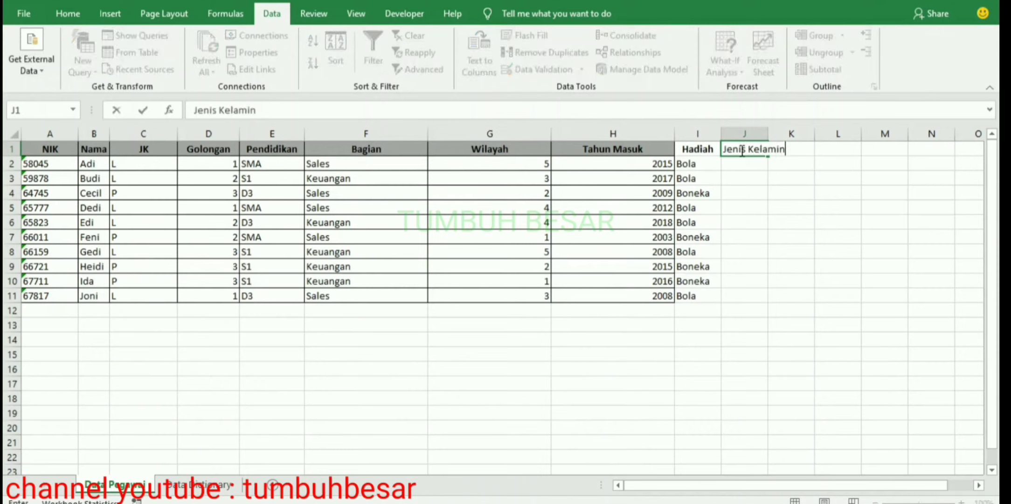
key("Return")
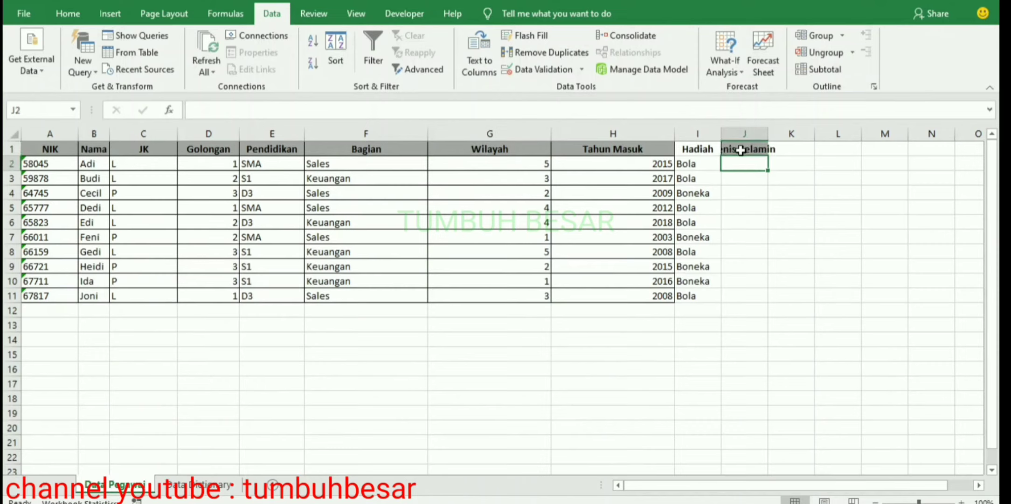
double_click(767, 135)
left_click(754, 134)
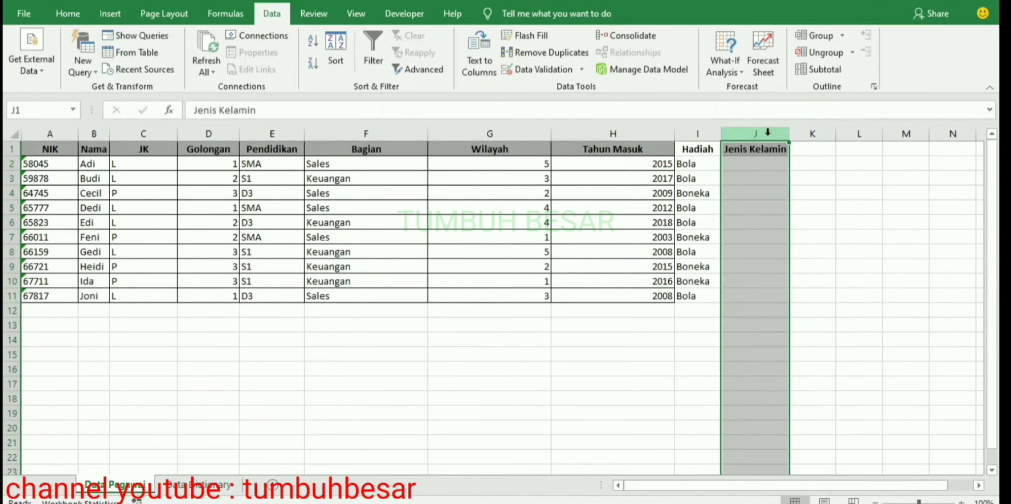
left_click(751, 149)
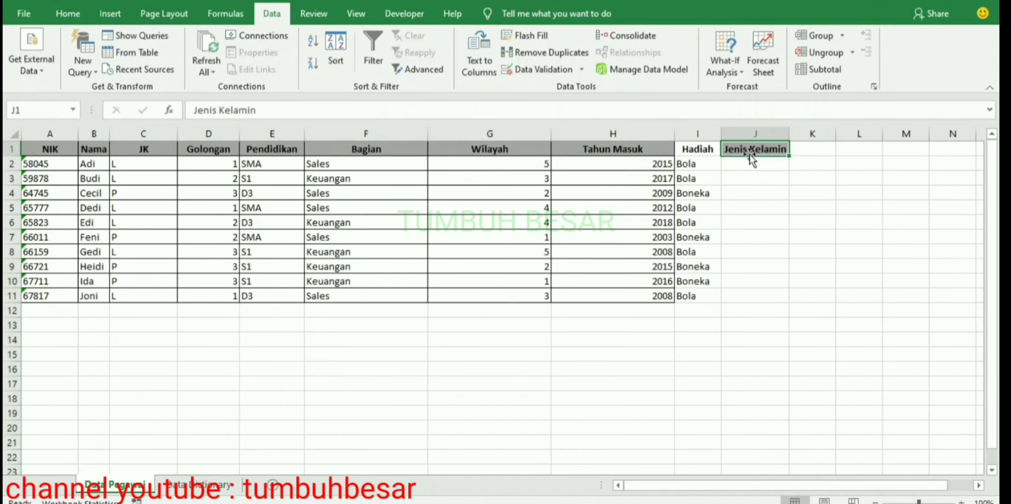
left_click(742, 167)
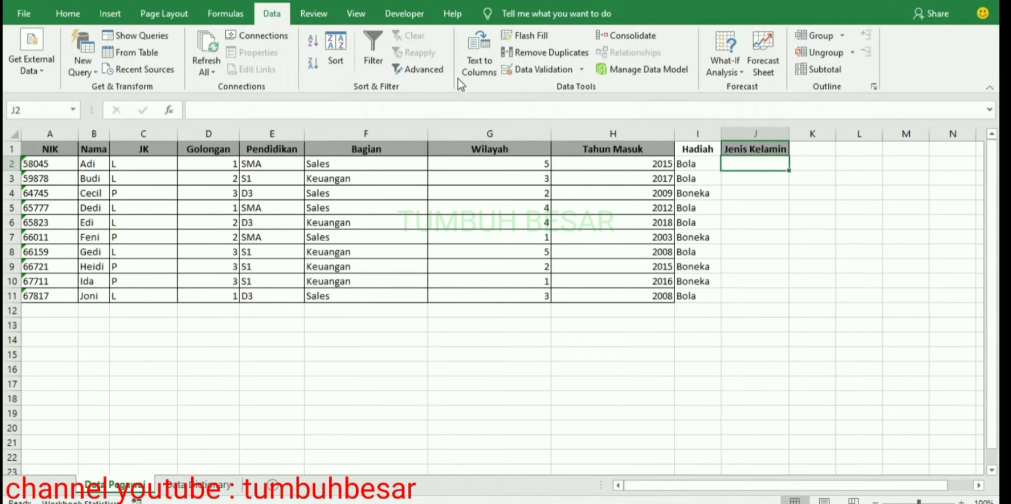
Open the Data Dictionary sheet and examine the code L and its description in the Jenis Kelamin table.
left_click(191, 493)
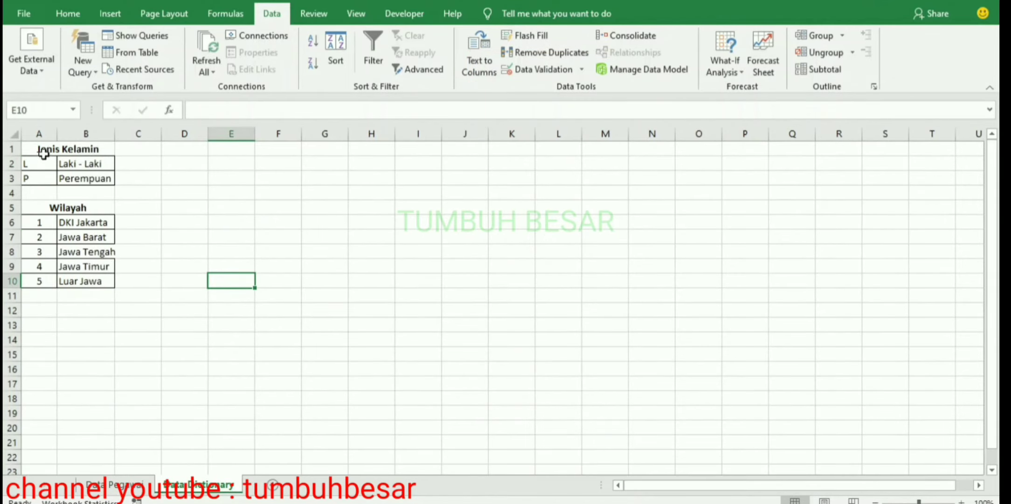
left_click(33, 163)
left_click(100, 163)
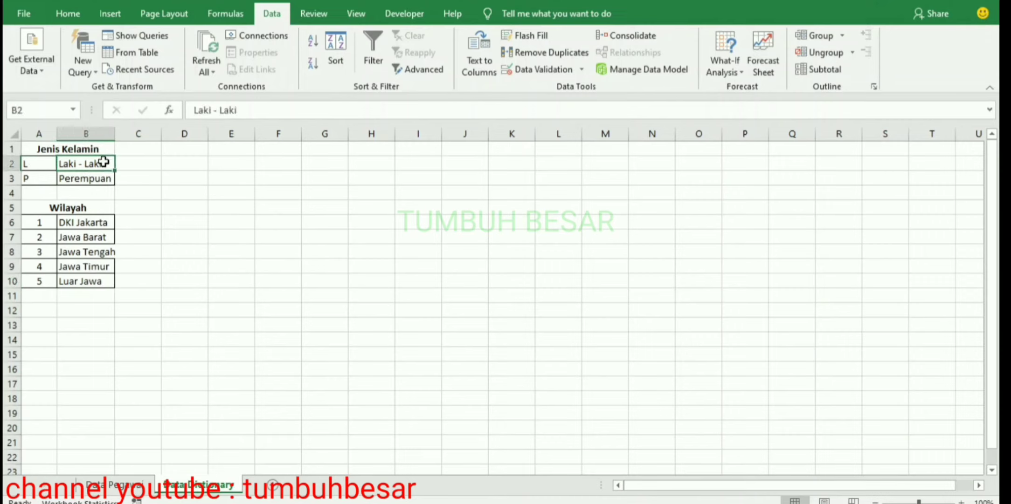
Examine the P code, its description and the Wilayah codes on Data Dictionary, comparing them with Data Pegawai, and finish on Data Pegawai.
left_click(43, 181)
left_click(91, 185)
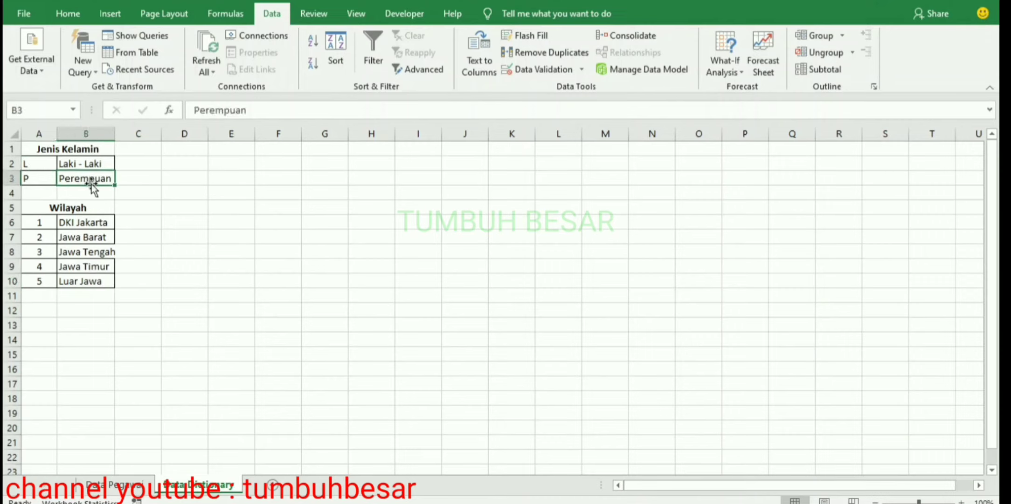
left_click(43, 235)
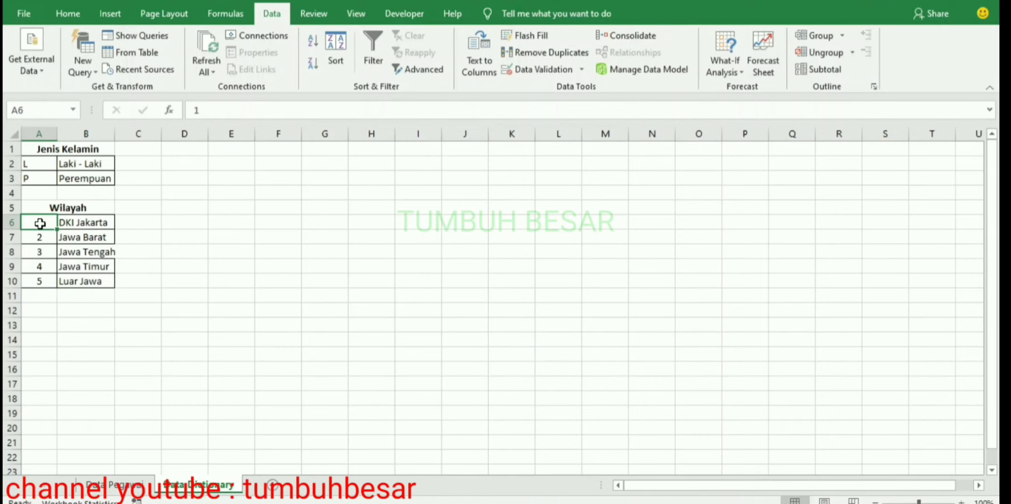
left_click(111, 486)
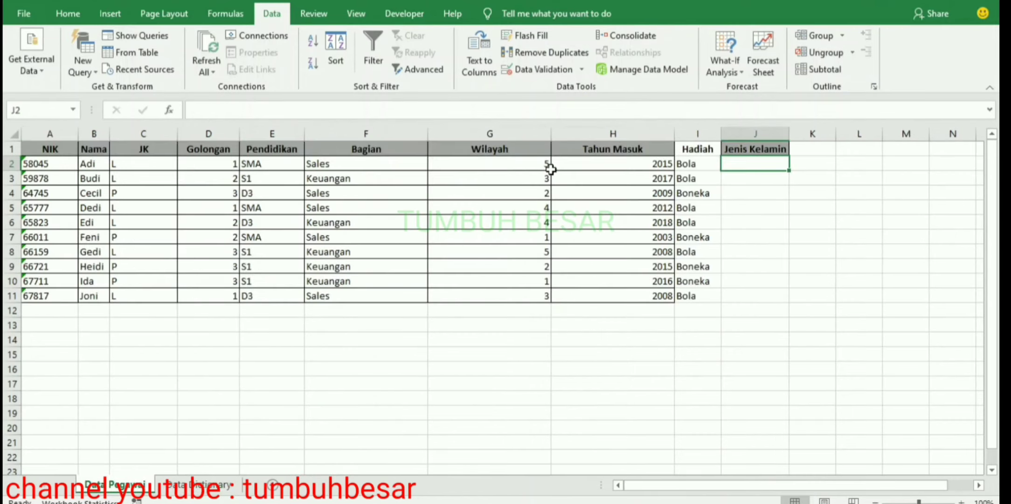
left_click(193, 494)
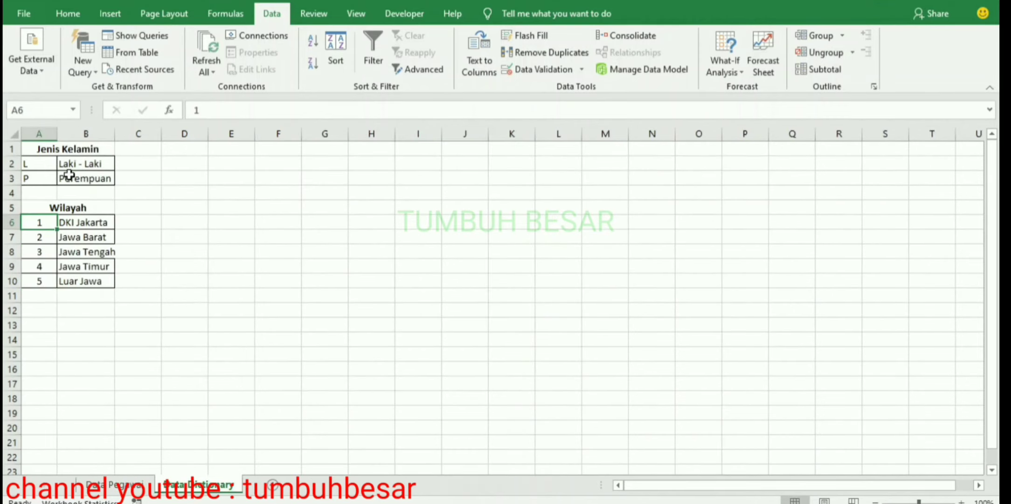
left_click_drag(45, 165, 42, 179)
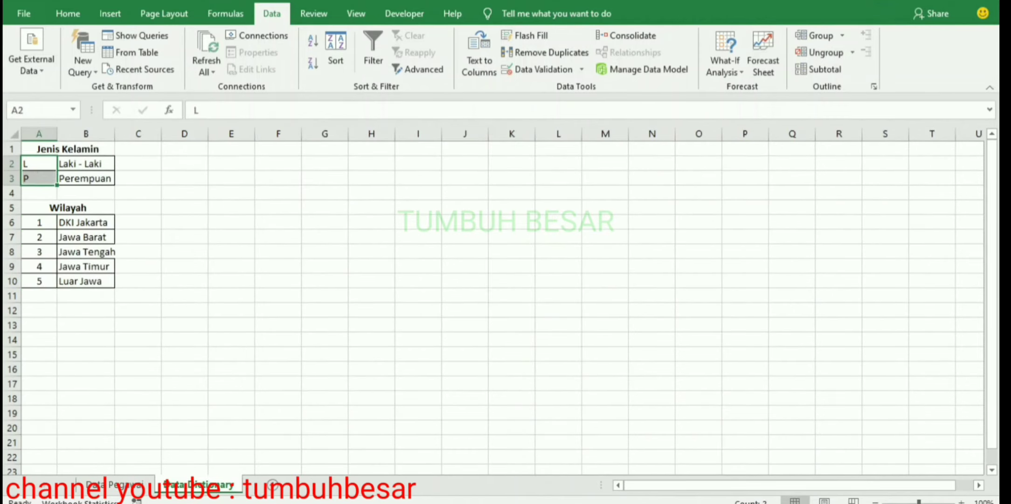
left_click(128, 494)
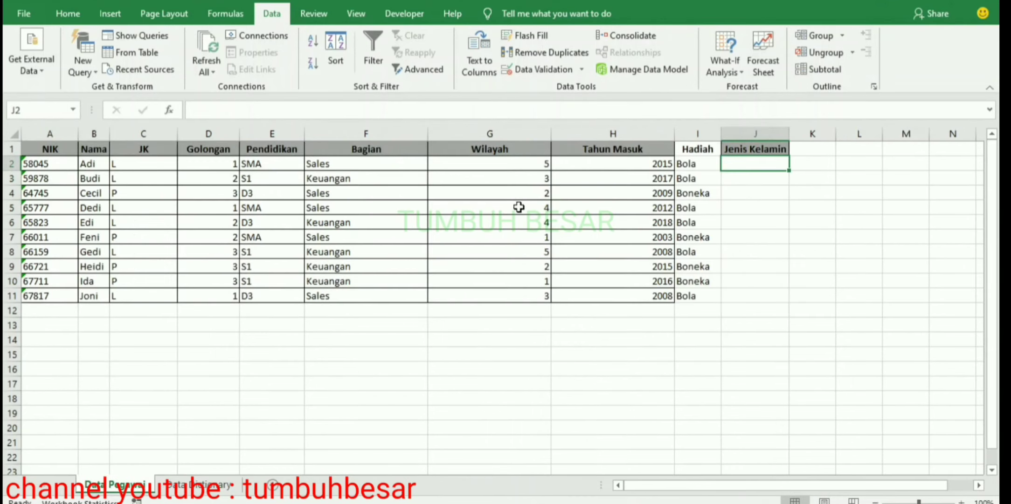
Apply List data validation to J2 with the source ='Data Dictionary'!$A$2:$A$3.
left_click(525, 73)
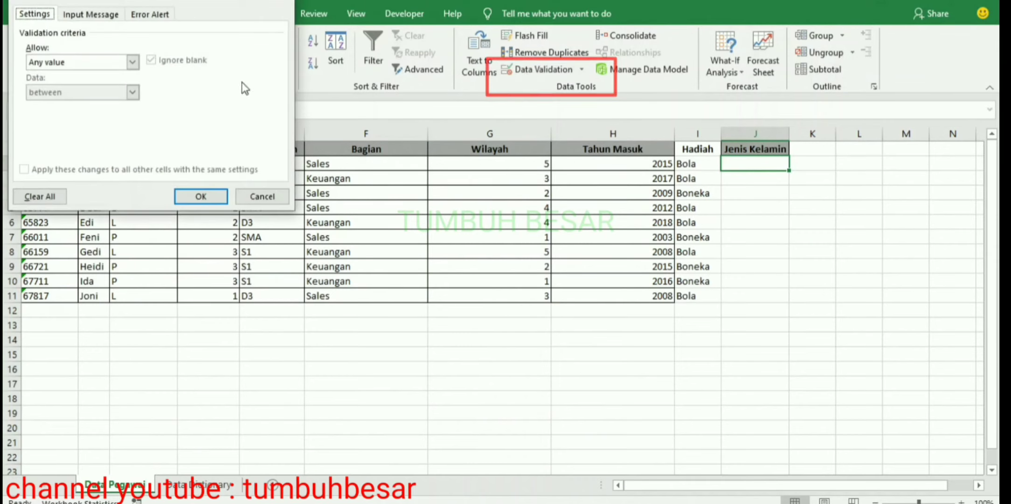
left_click(132, 62)
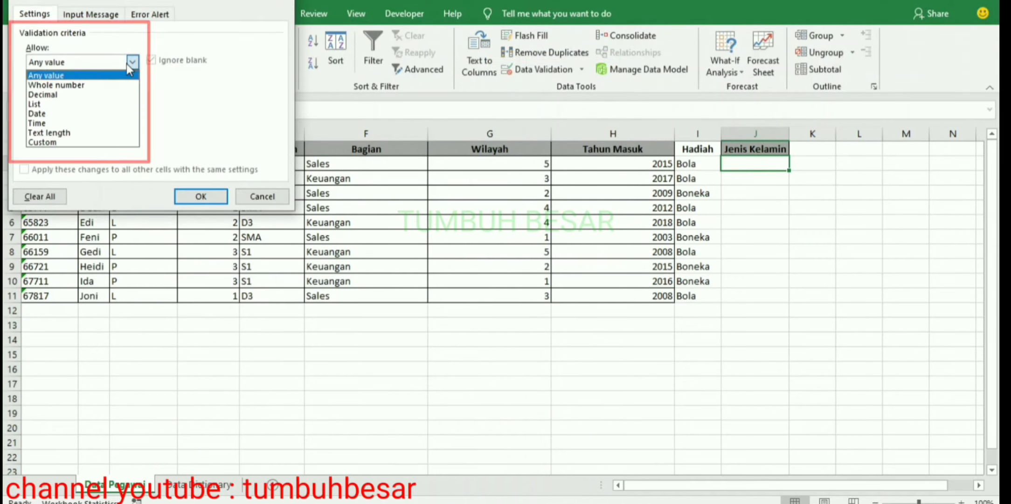
left_click(87, 104)
left_click(93, 122)
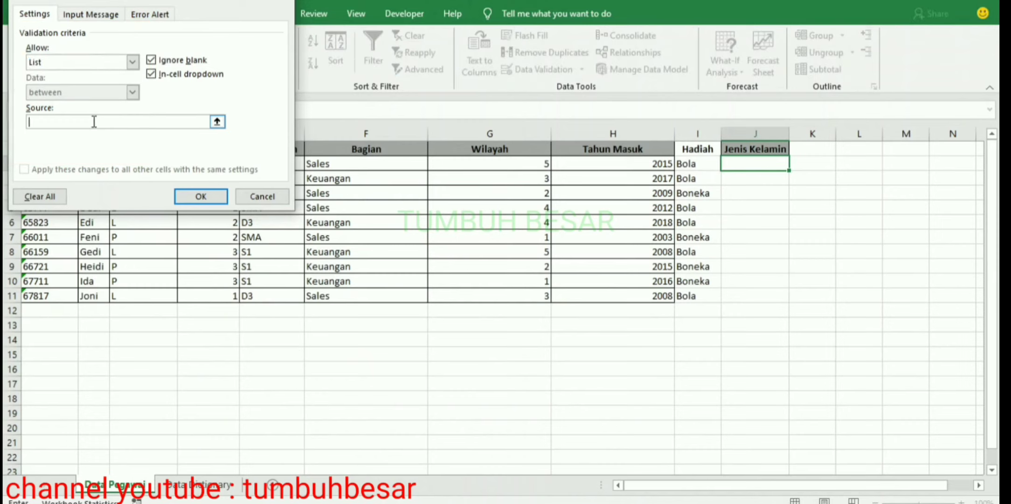
left_click(198, 485)
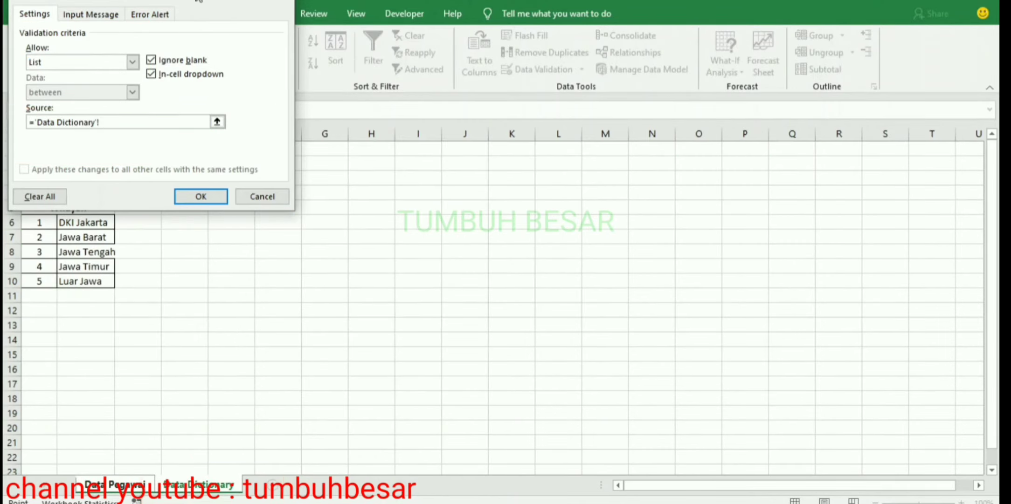
left_click_drag(198, 1, 464, 1)
left_click_drag(37, 168, 35, 180)
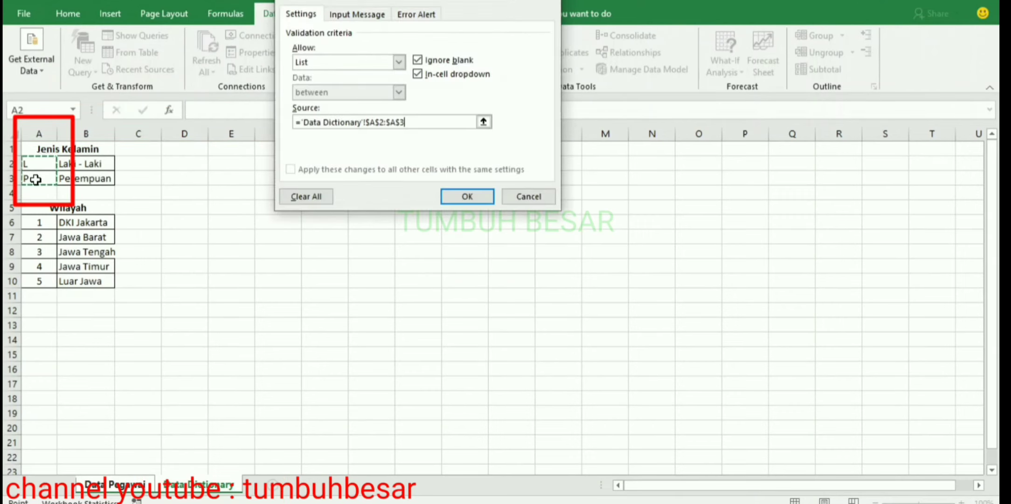
left_click(467, 196)
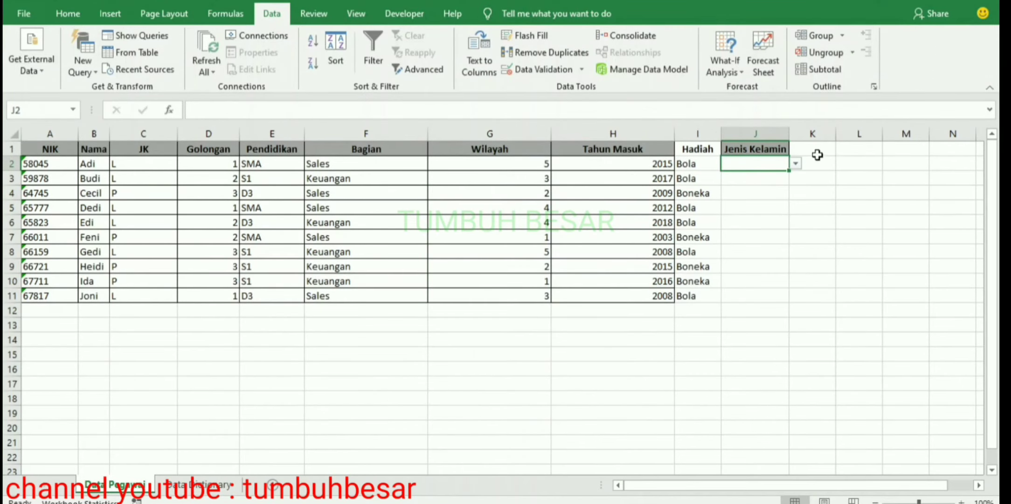
Choose P from the drop-down in J2 and fill it down to J11.
left_click(796, 163)
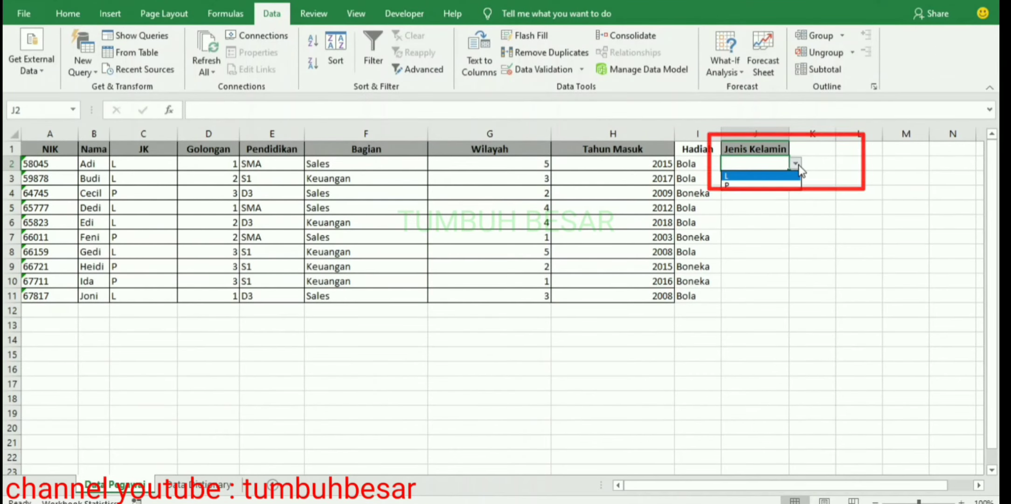
left_click(772, 194)
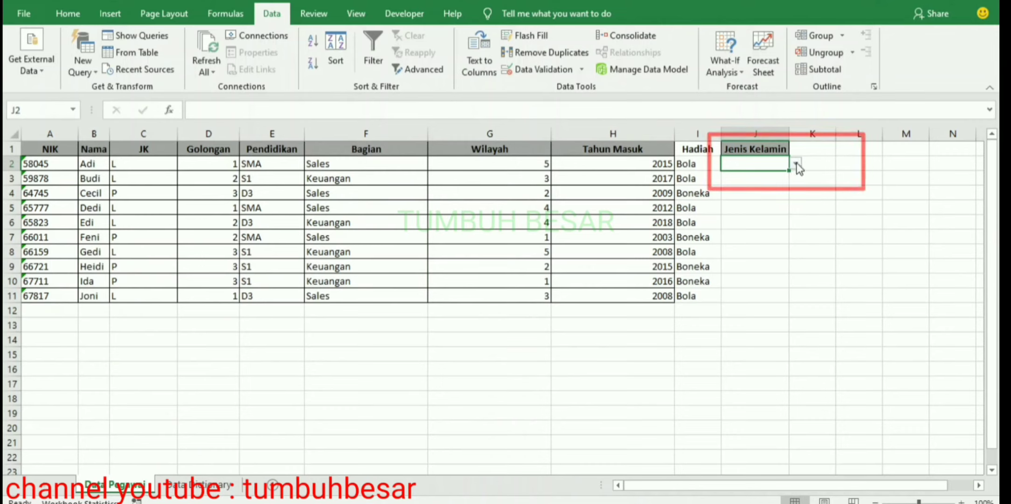
left_click(796, 164)
left_click(753, 186)
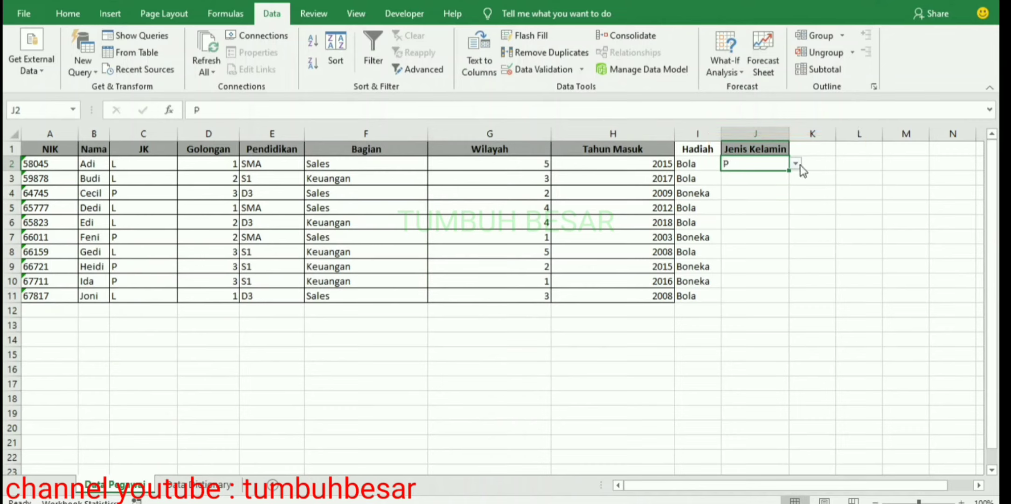
left_click_drag(787, 172, 779, 299)
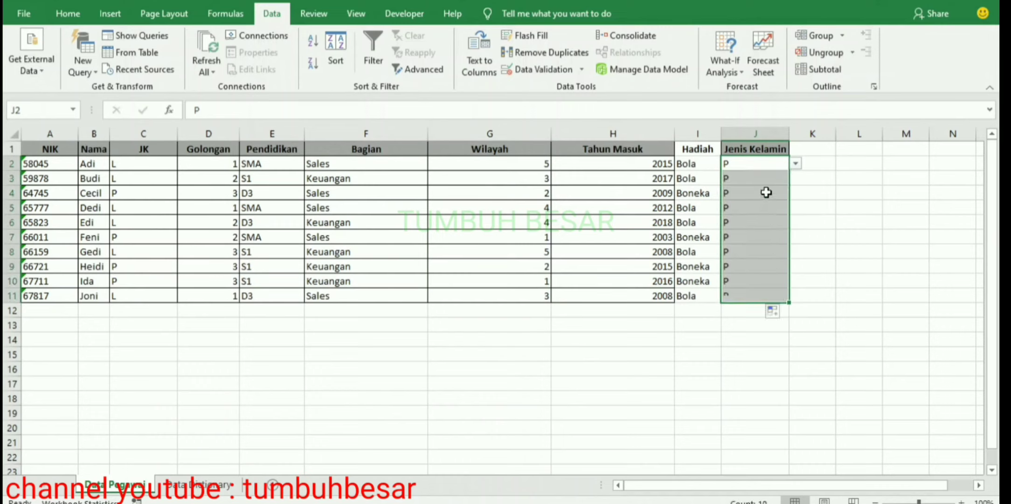
Change the source of J2's List validation to ='Data Dictionary'!$B$2:$B$3.
left_click(768, 162)
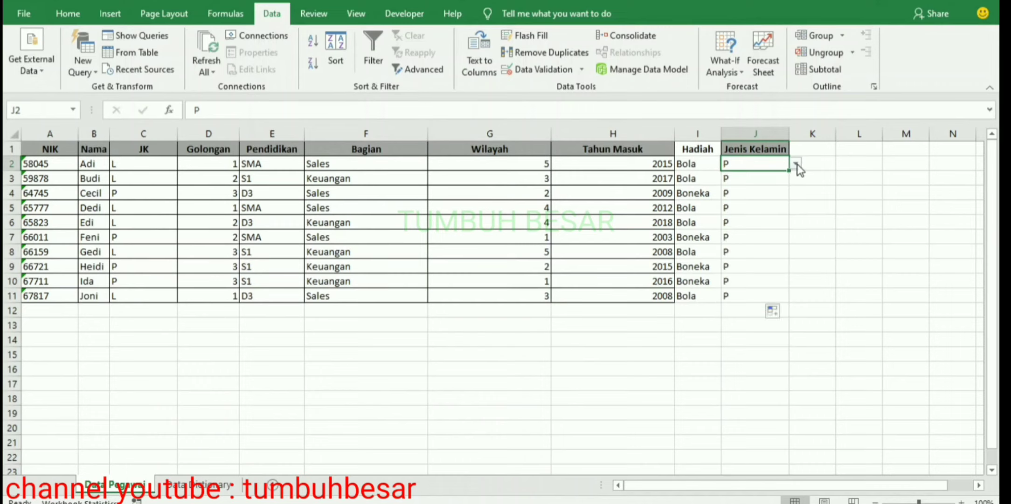
left_click(539, 74)
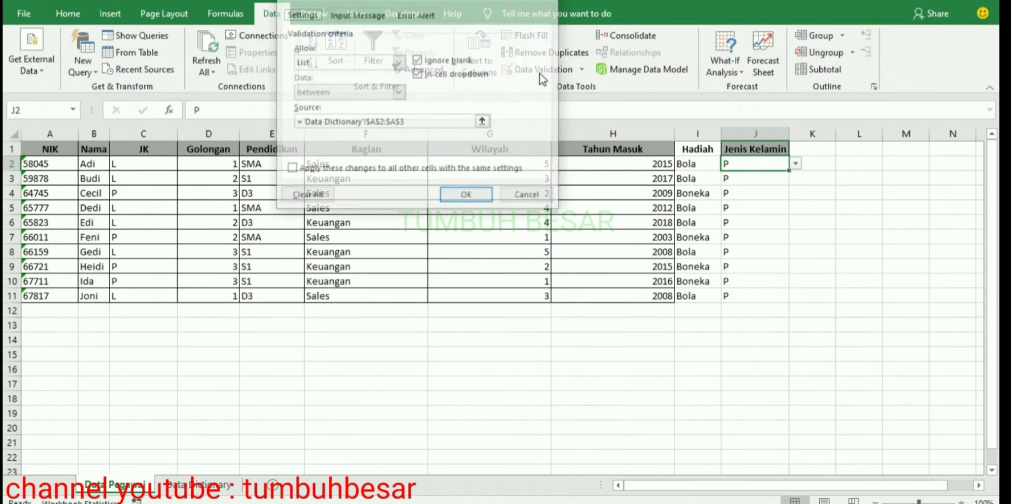
left_click(449, 122)
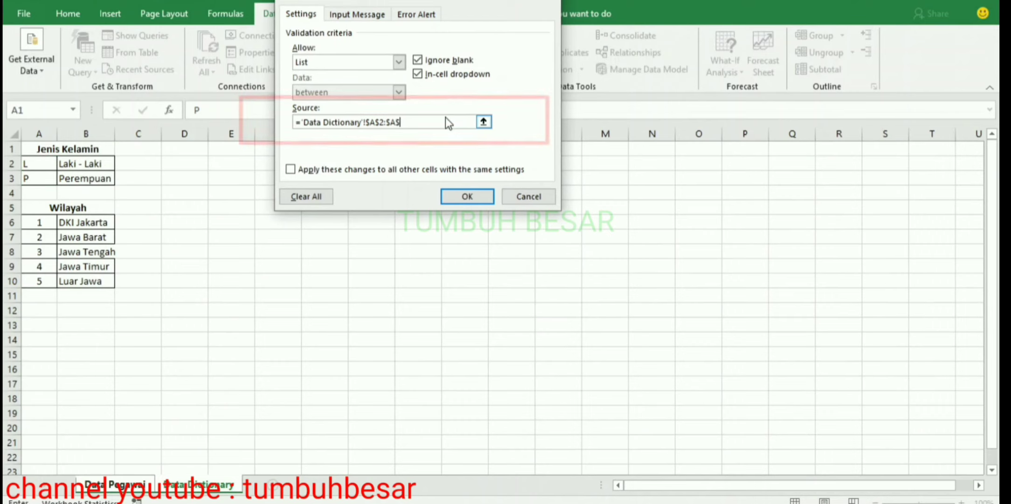
key("BackSpace")
key("BackSpace")
key("BackSpace")
key("BackSpace")
key("BackSpace")
key("BackSpace")
key("BackSpace")
key("BackSpace")
key("BackSpace")
key("BackSpace")
key("BackSpace")
key("BackSpace")
key("BackSpace")
key("BackSpace")
key("BackSpace")
key("BackSpace")
key("BackSpace")
key("BackSpace")
key("BackSpace")
key("BackSpace")
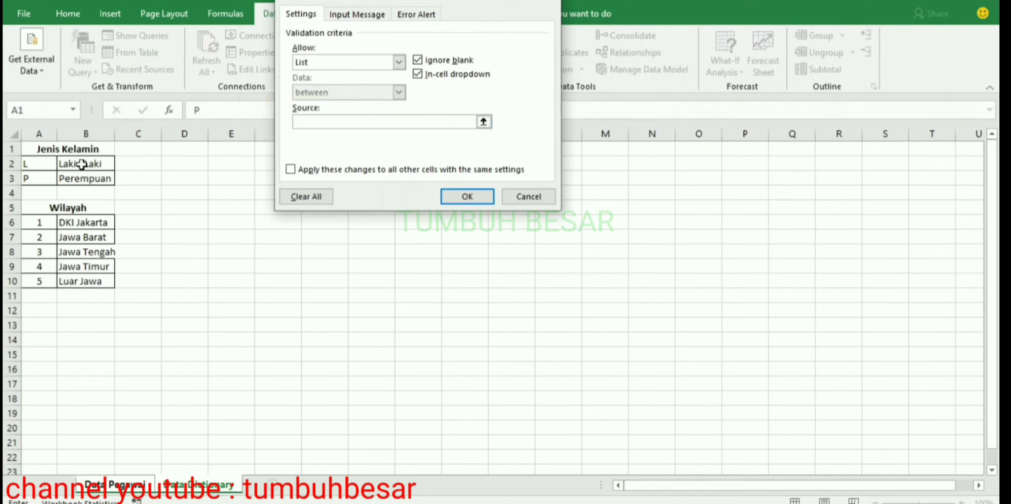
left_click_drag(82, 164, 81, 174)
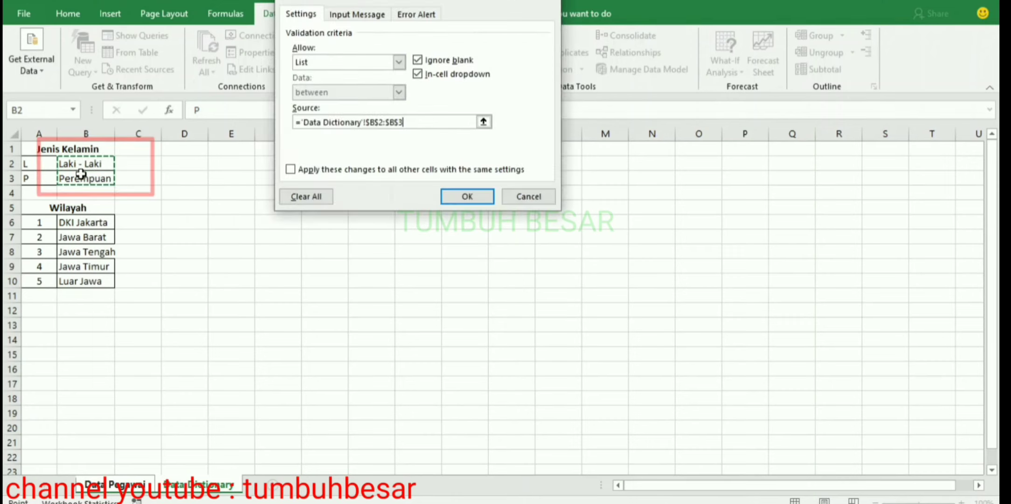
left_click(466, 197)
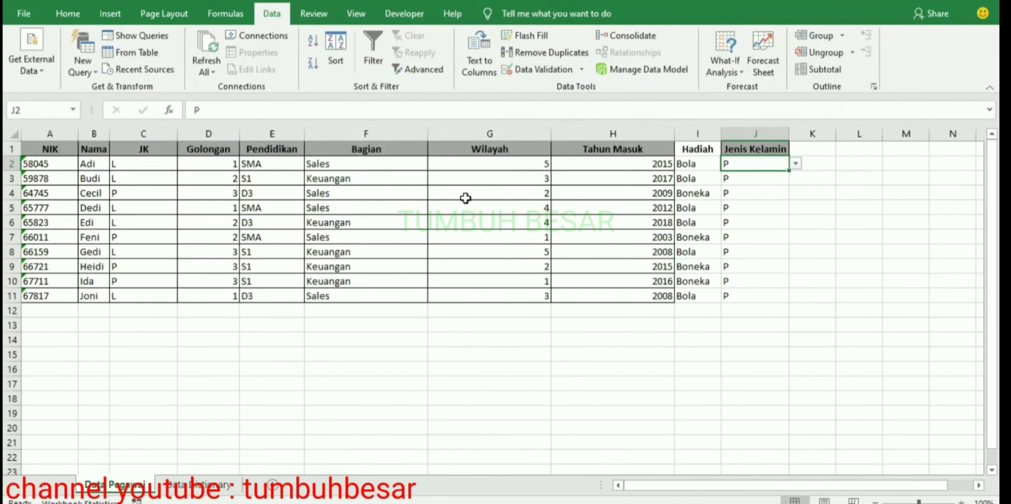
Try Perempuan in J2, settle on Laki - Laki from its drop-down, and fill that down to J11.
left_click(796, 163)
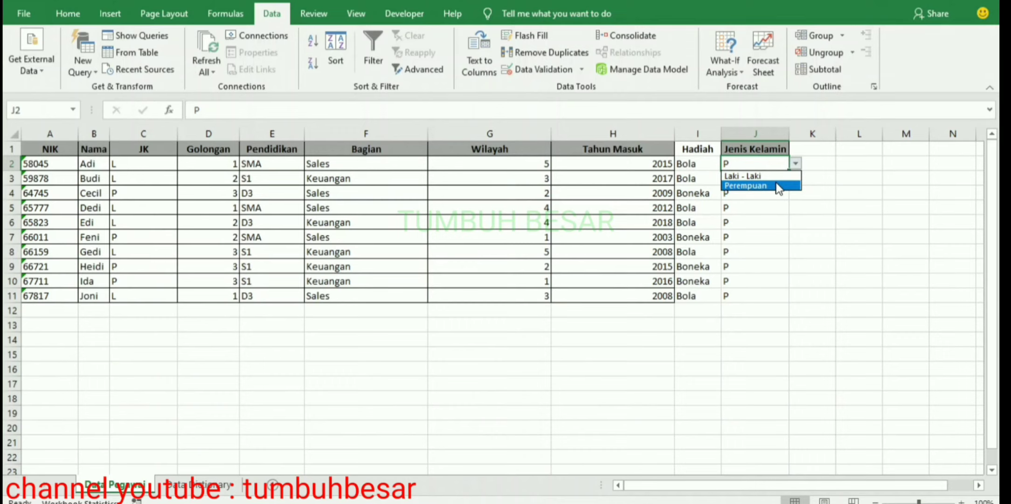
left_click(778, 186)
left_click(796, 164)
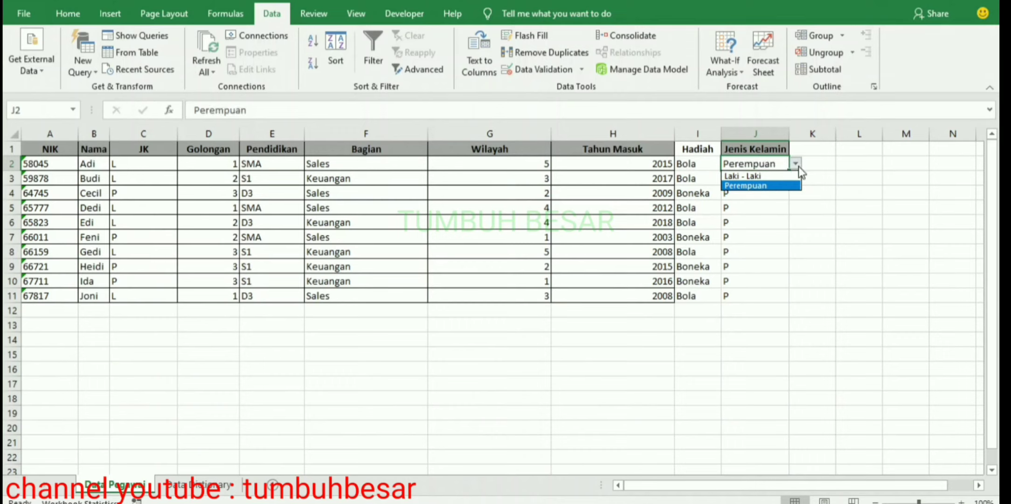
left_click(760, 177)
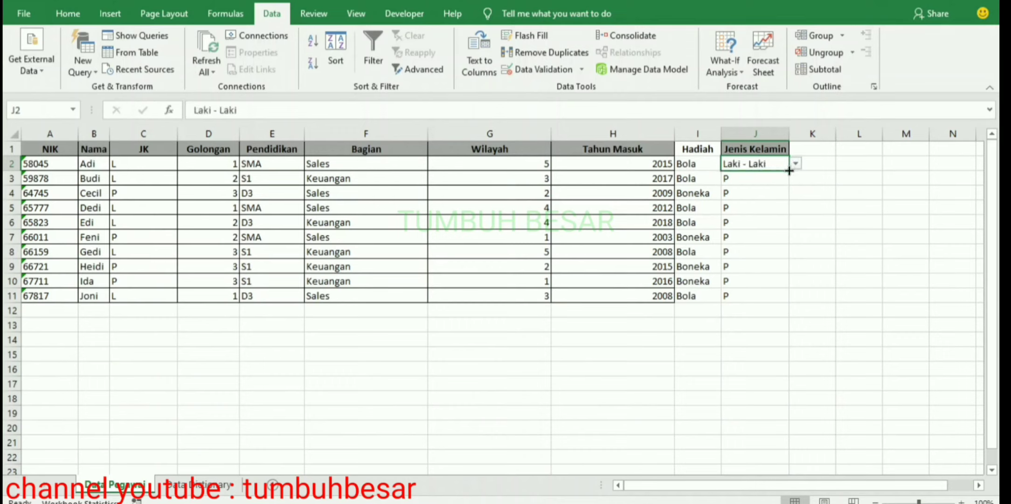
left_click_drag(789, 171, 787, 302)
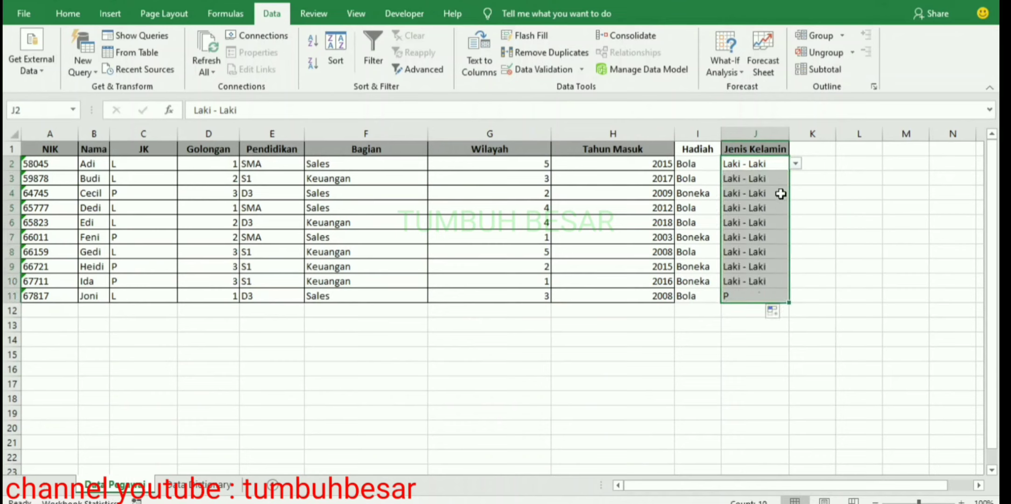
Set the Jenis Kelamin entries in J4 and J7 to Perempuan from their drop-downs.
left_click(774, 179)
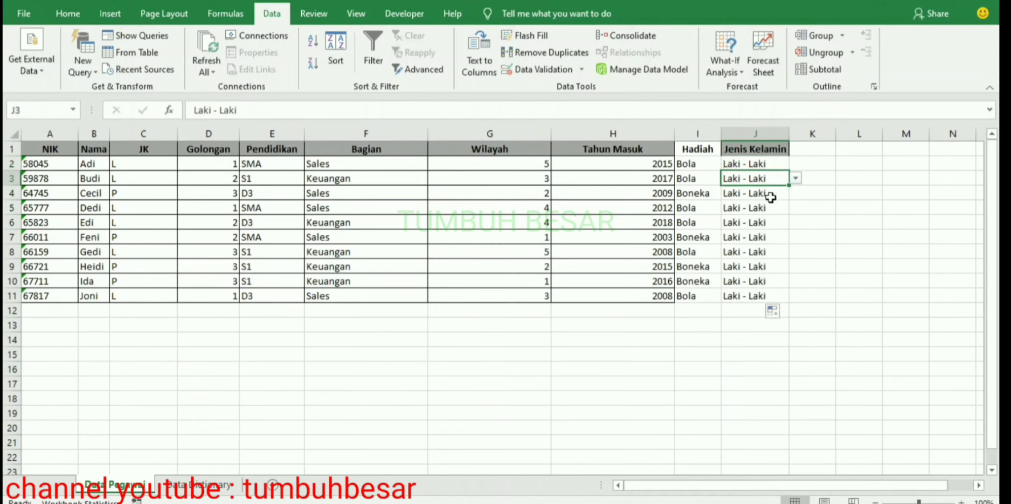
left_click(770, 195)
left_click(794, 193)
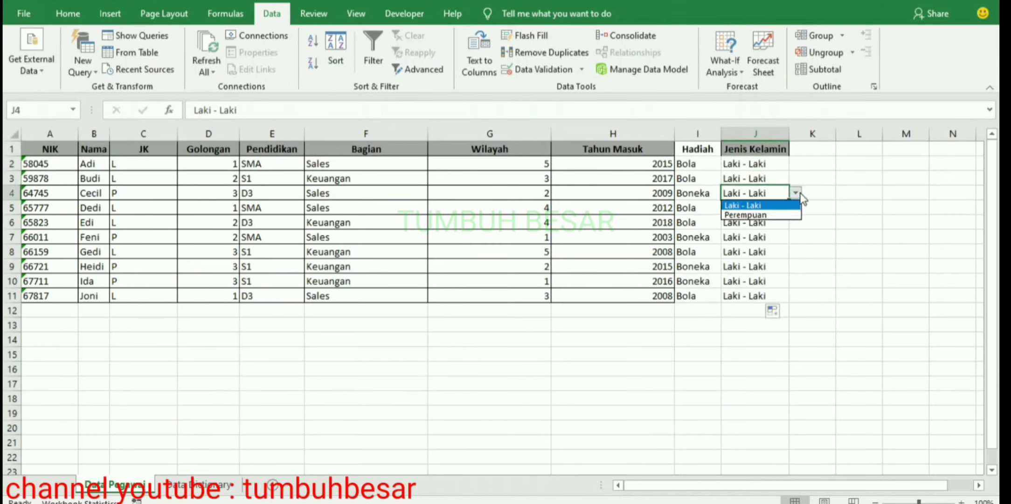
left_click(758, 214)
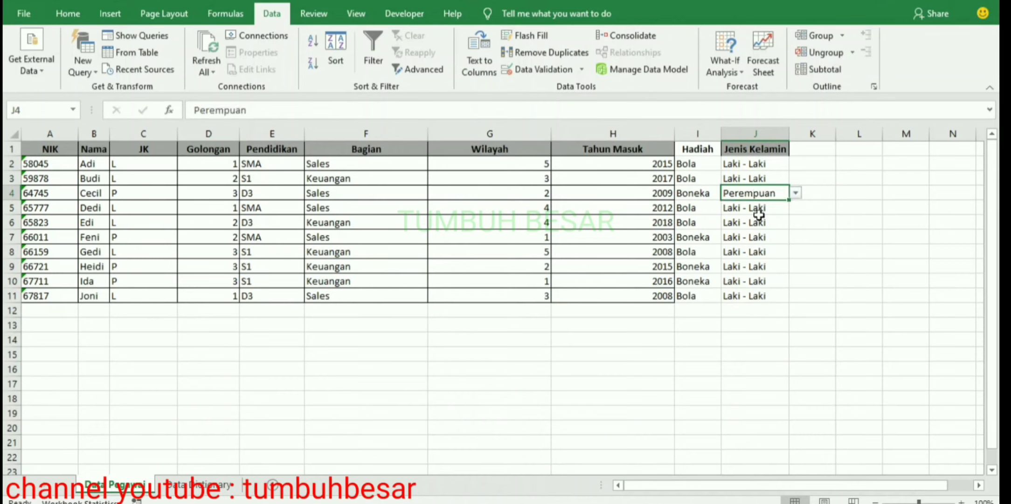
left_click(748, 238)
left_click(796, 238)
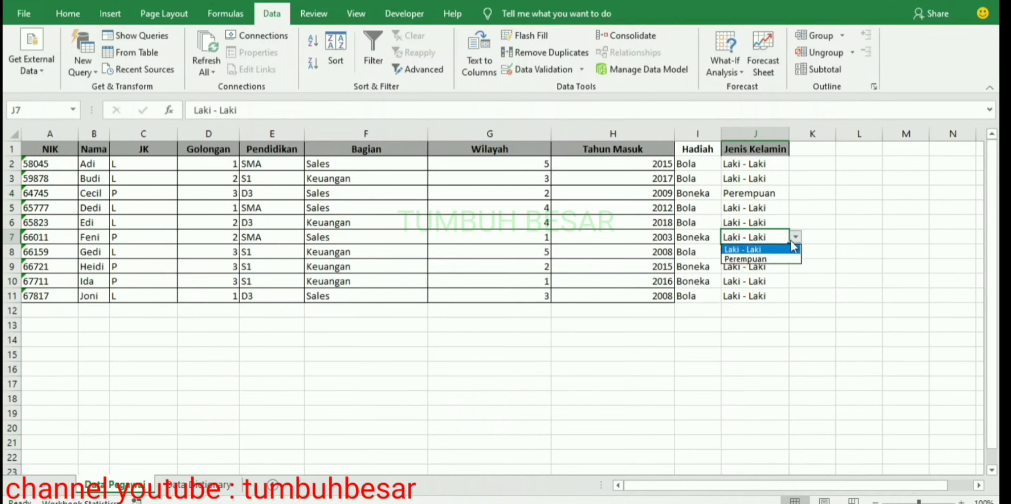
left_click(765, 256)
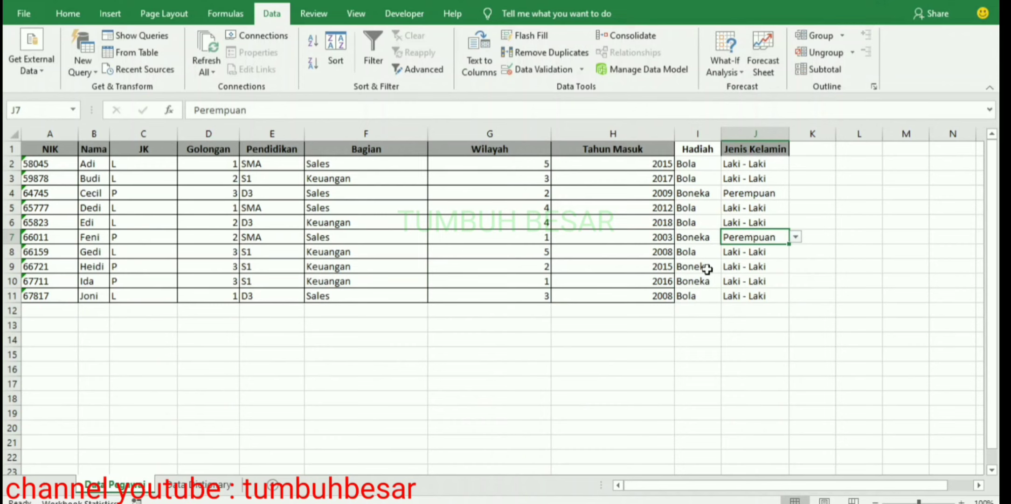
Set the Jenis Kelamin entries in J9 and J10 to Perempuan from their drop-downs.
left_click(750, 266)
left_click(794, 268)
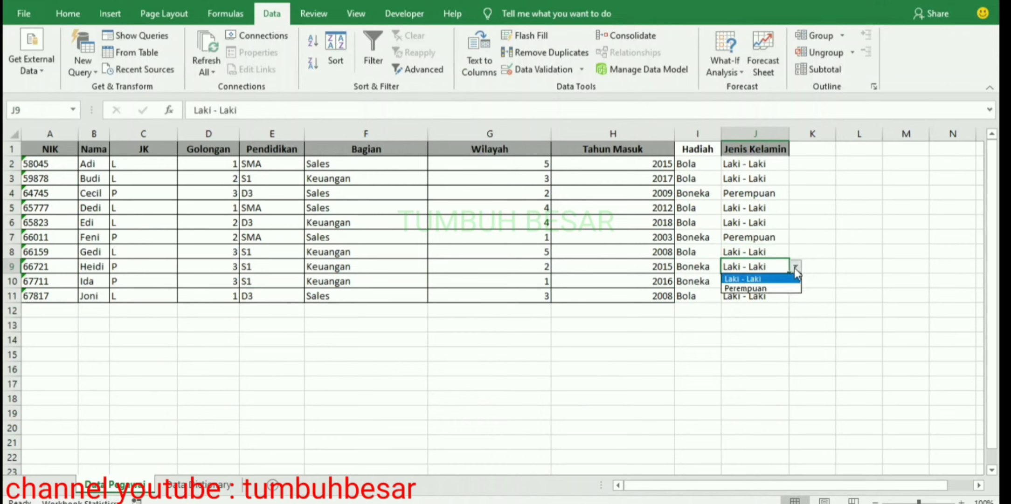
left_click(750, 288)
left_click(751, 279)
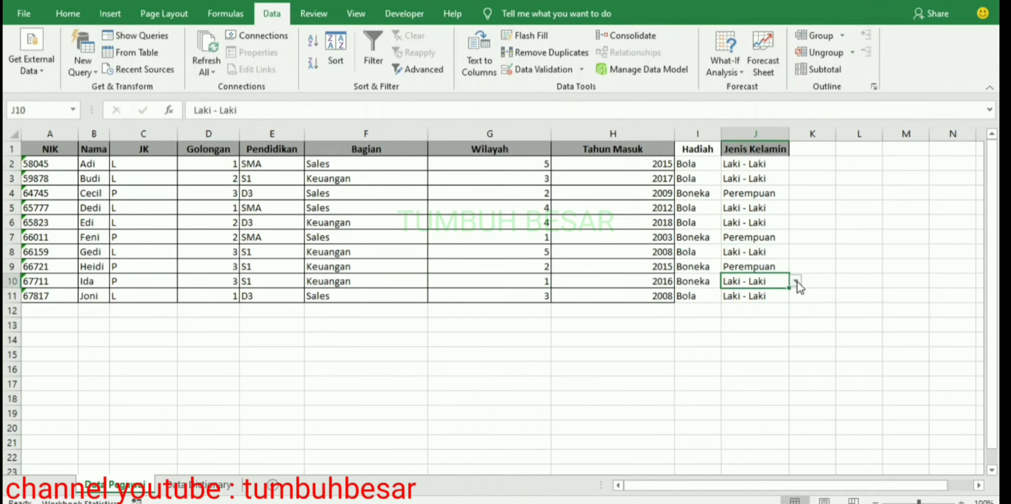
left_click(796, 281)
left_click(751, 302)
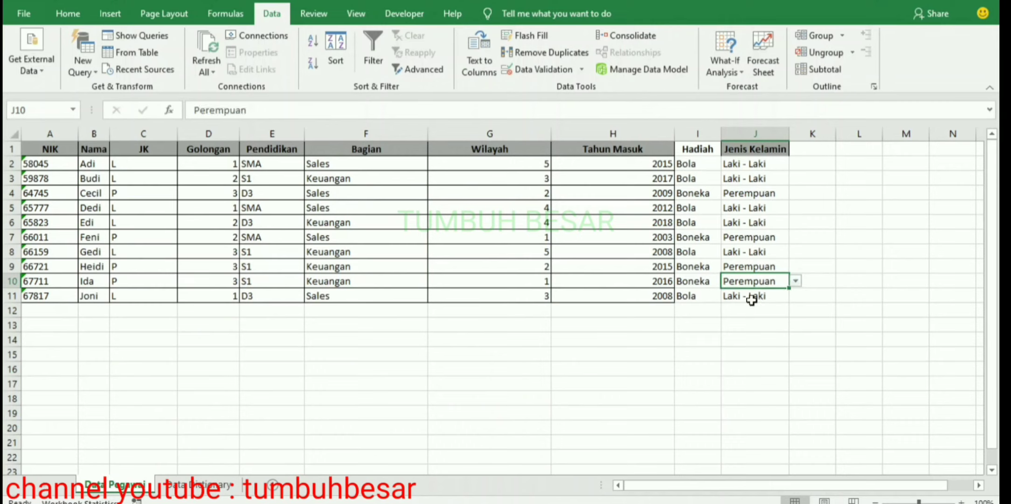
left_click(794, 231)
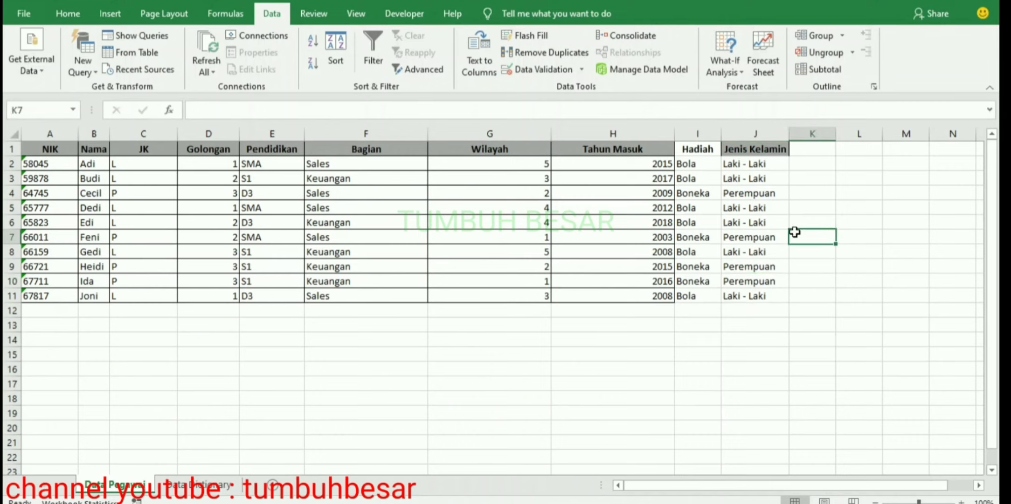
Review the Jenis Kelamin and JK entries against the Data Dictionary codes, ending on an empty cell of Data Pegawai.
left_click(775, 164)
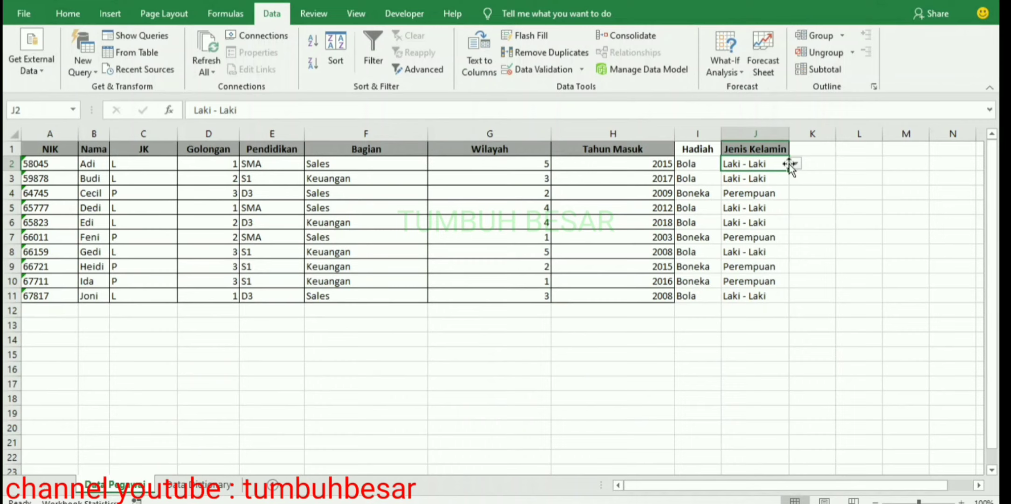
left_click(159, 177)
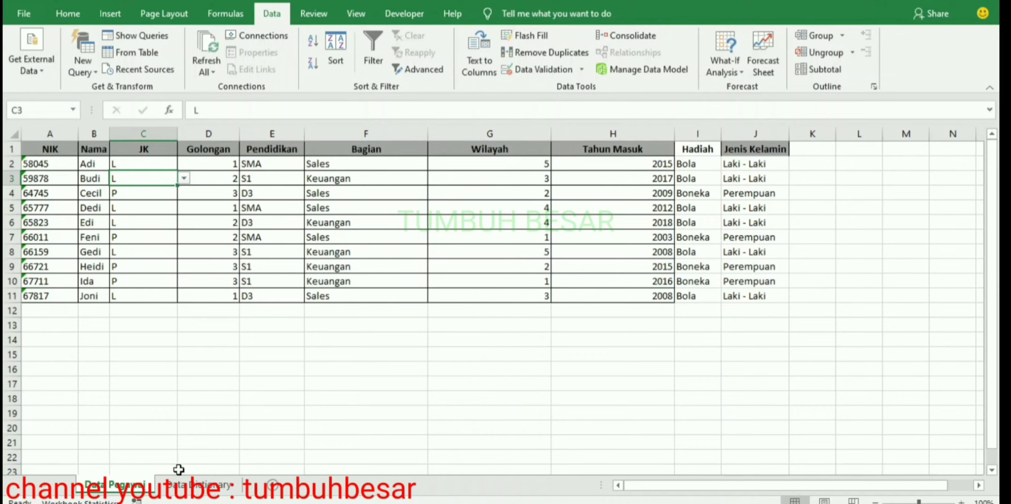
left_click(188, 490)
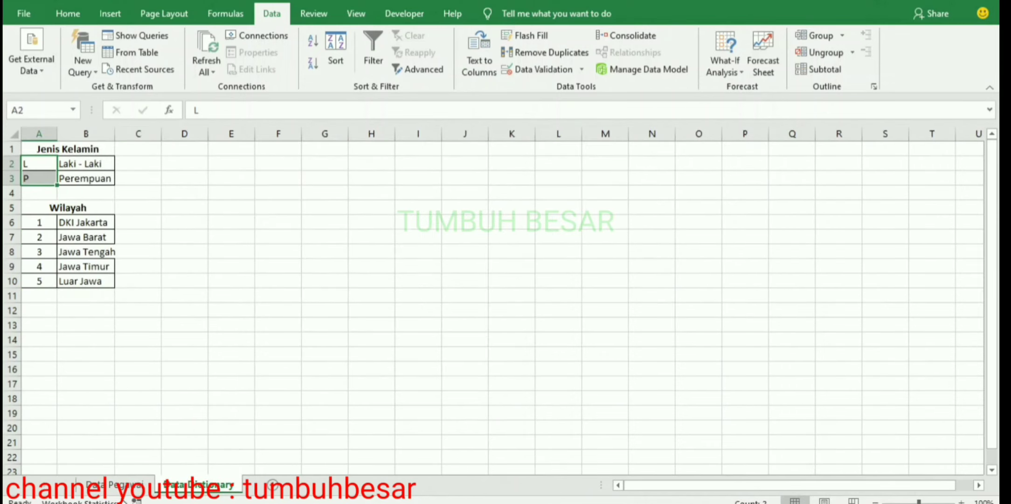
left_click(116, 485)
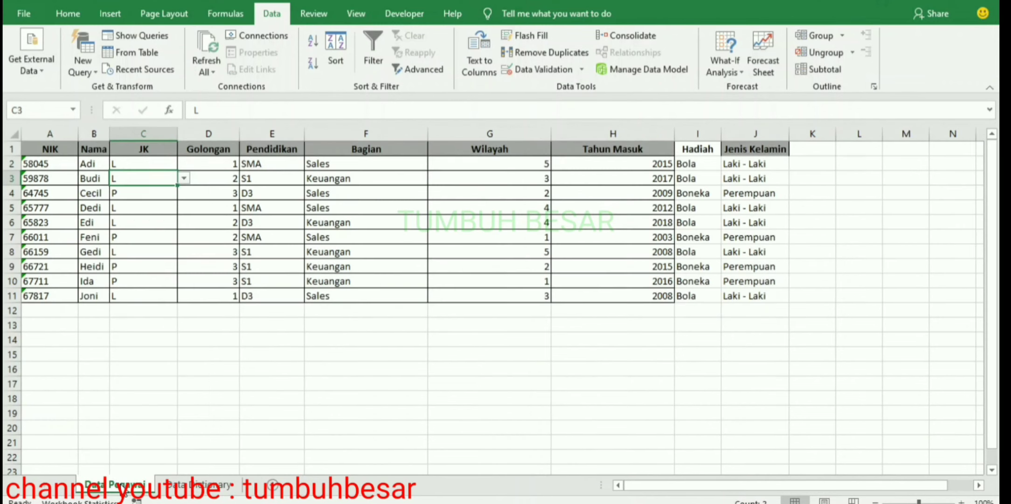
left_click(527, 337)
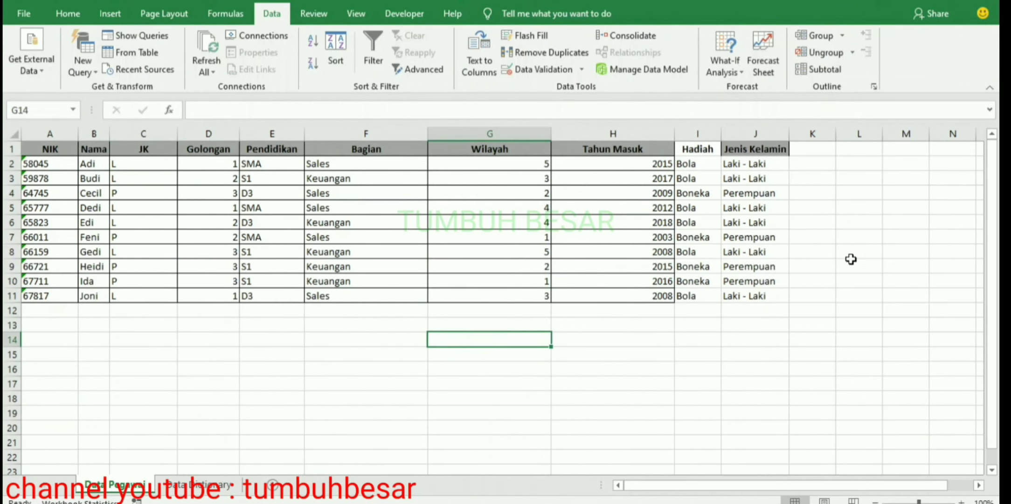